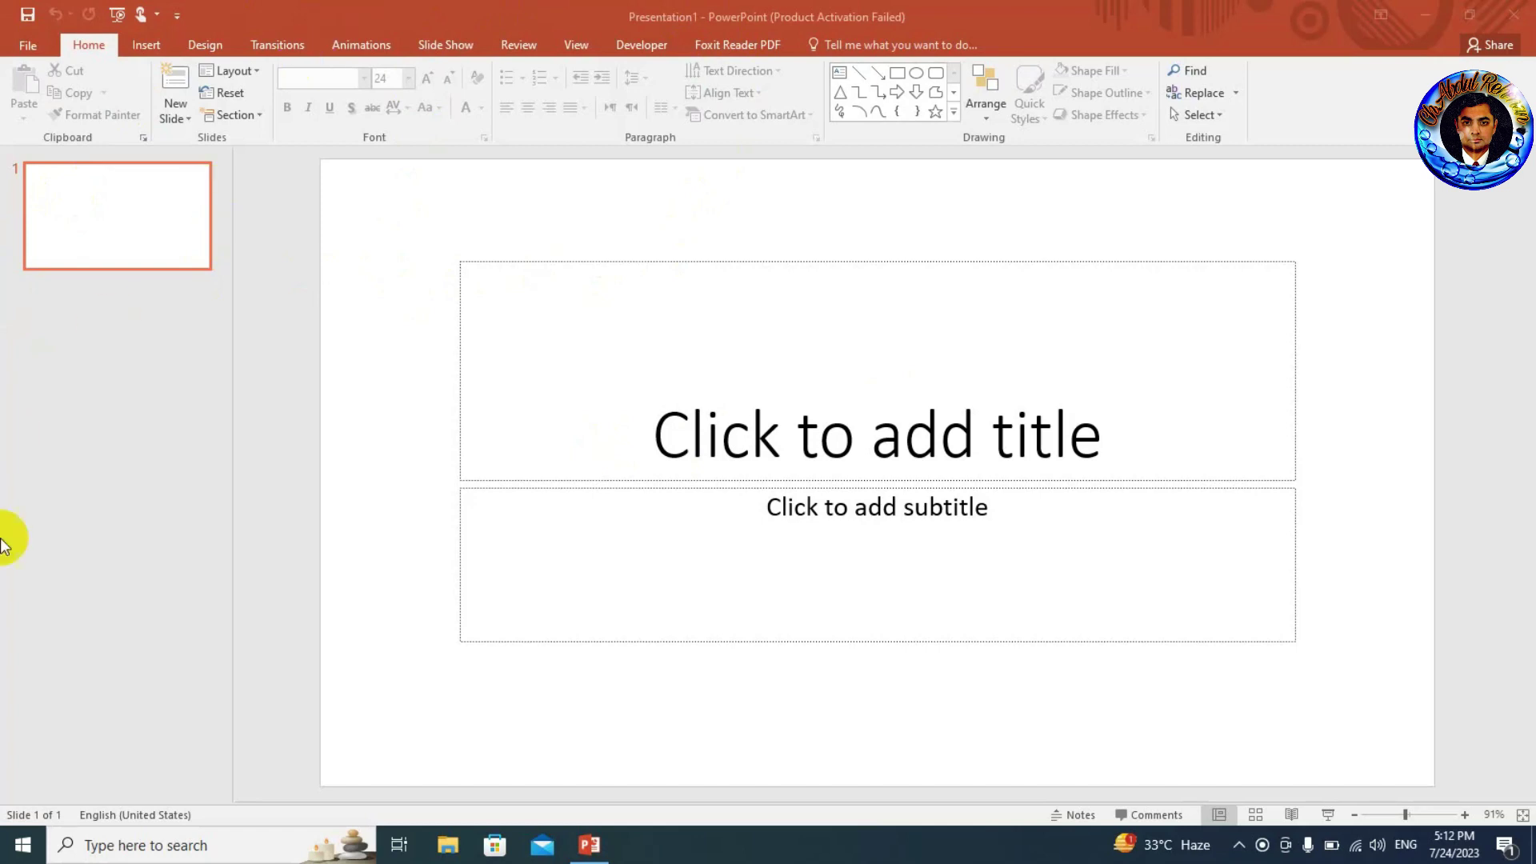
Step: Open the Windows Start menu from the taskbar
click(21, 847)
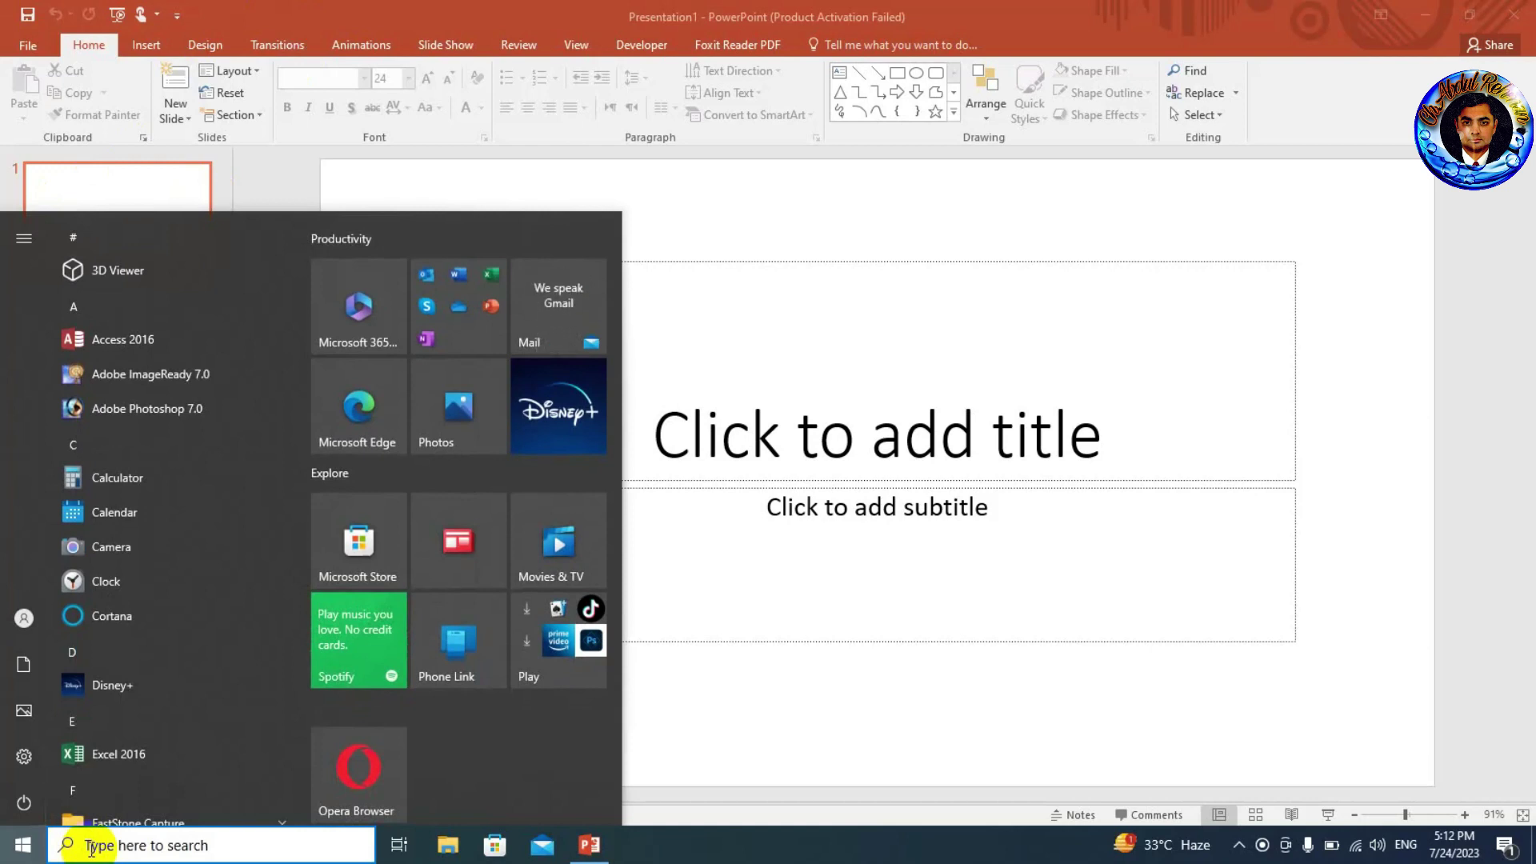
Step: Search for 'powerpoint' from the taskbar and launch PowerPoint 2016 from the results
click(92, 848)
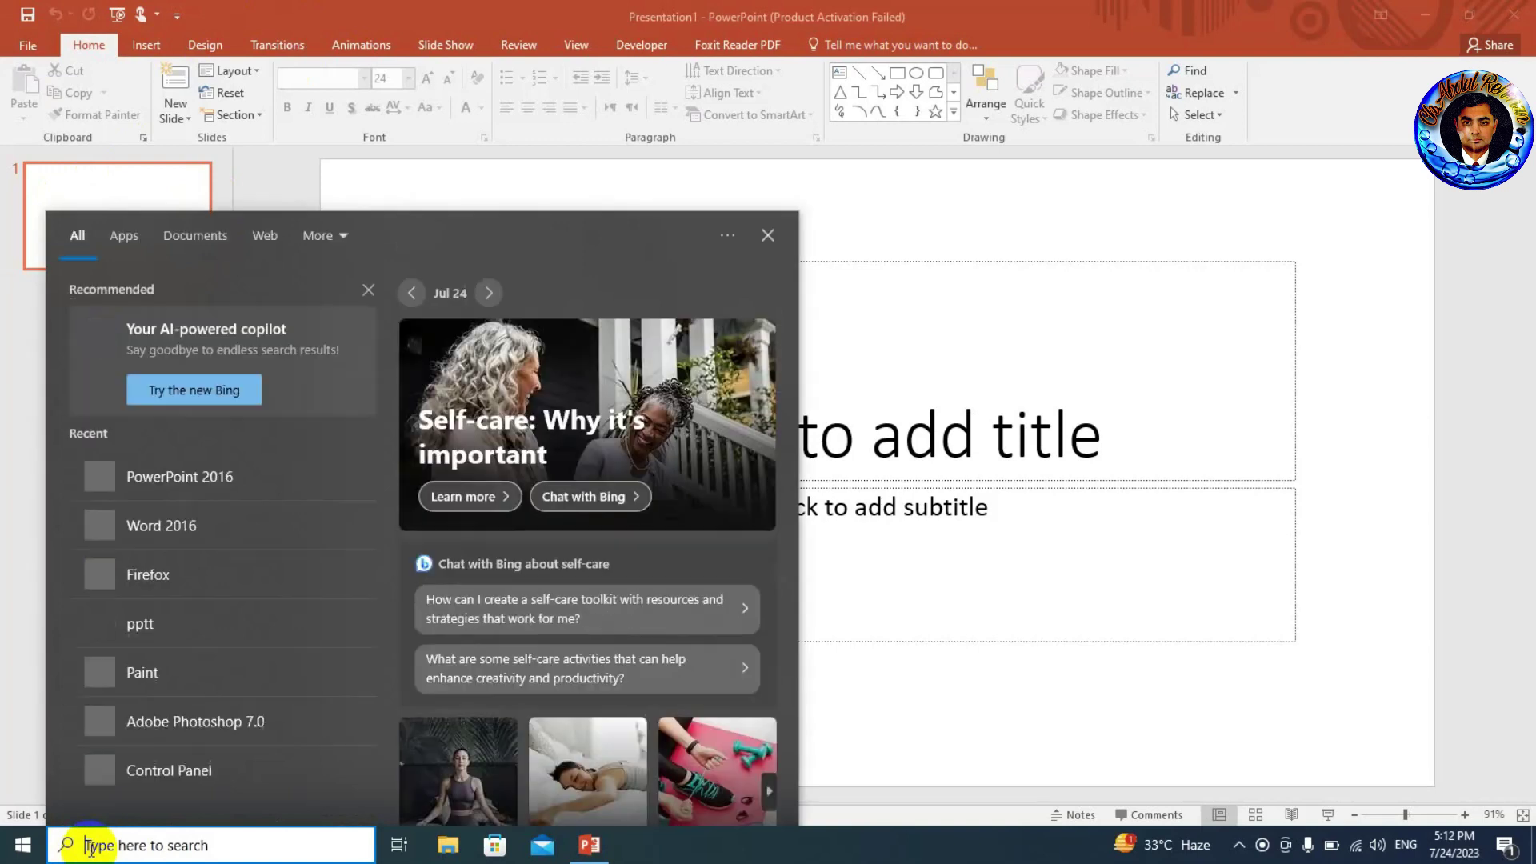
text(ppt)
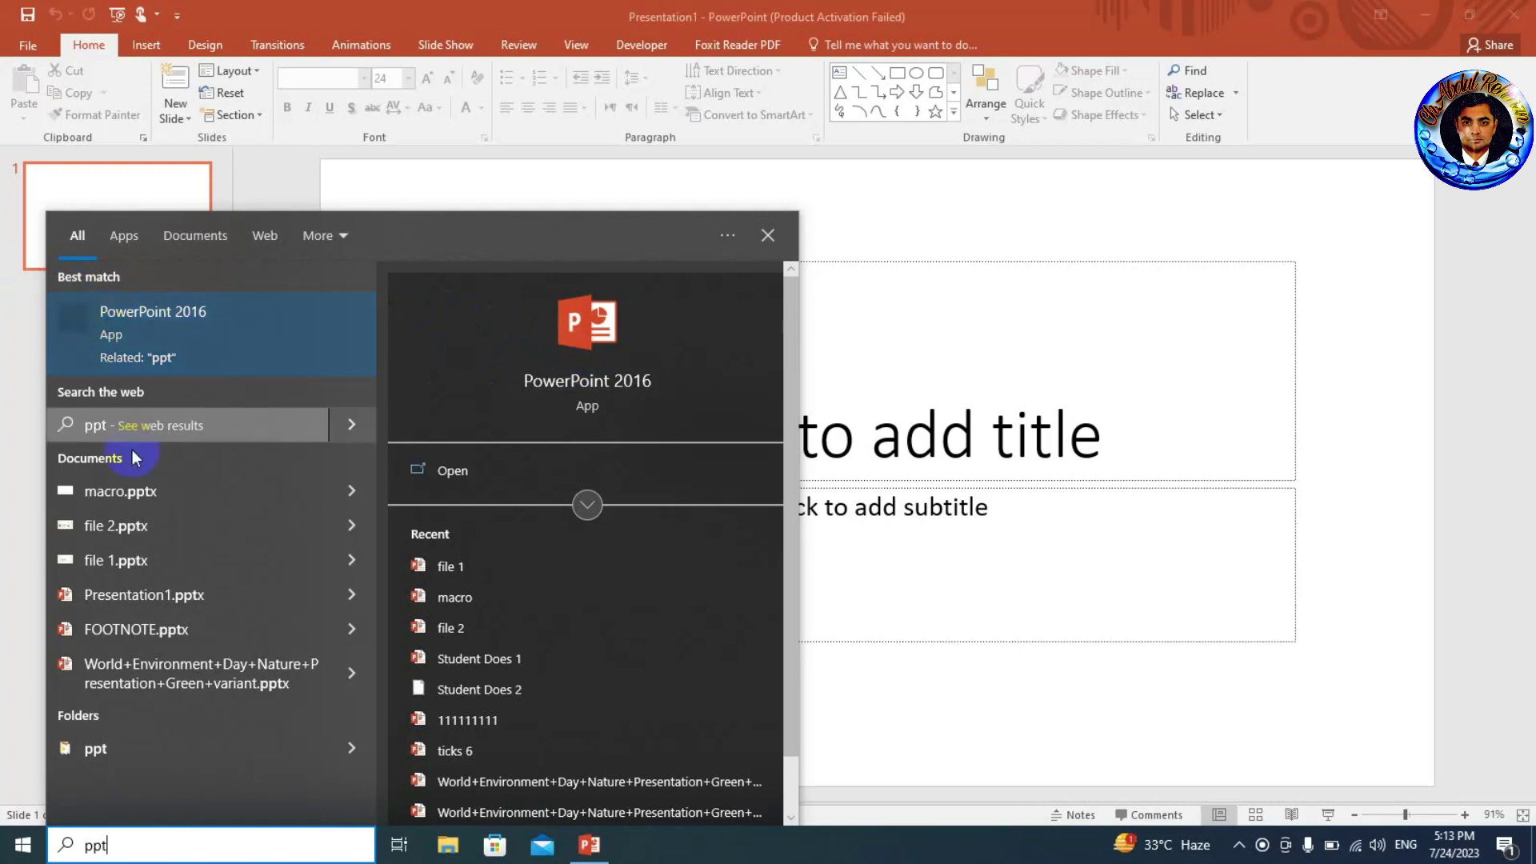
click(50, 850)
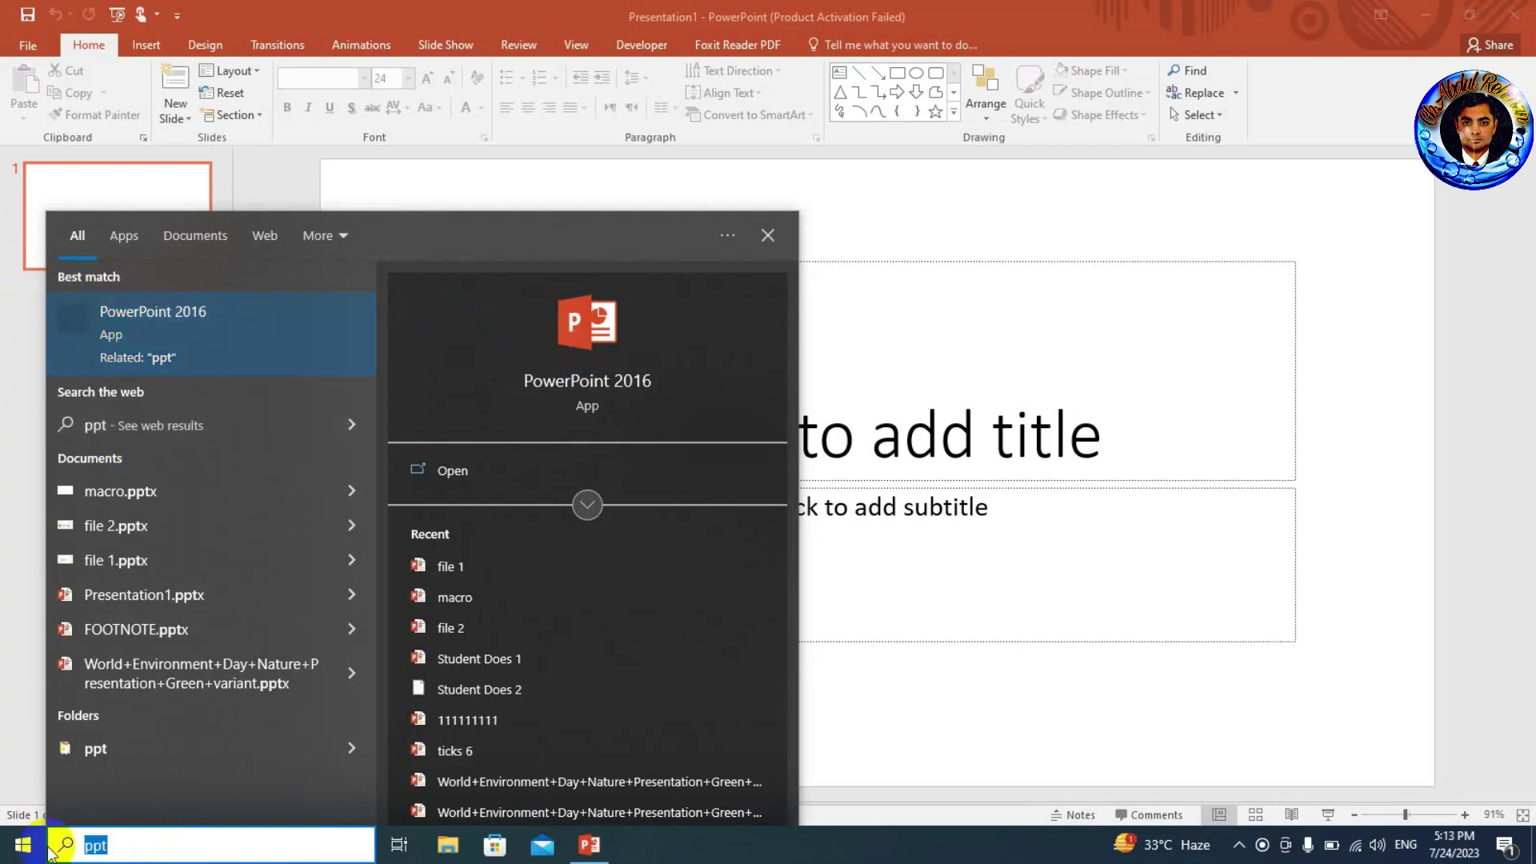
text(powerpoint)
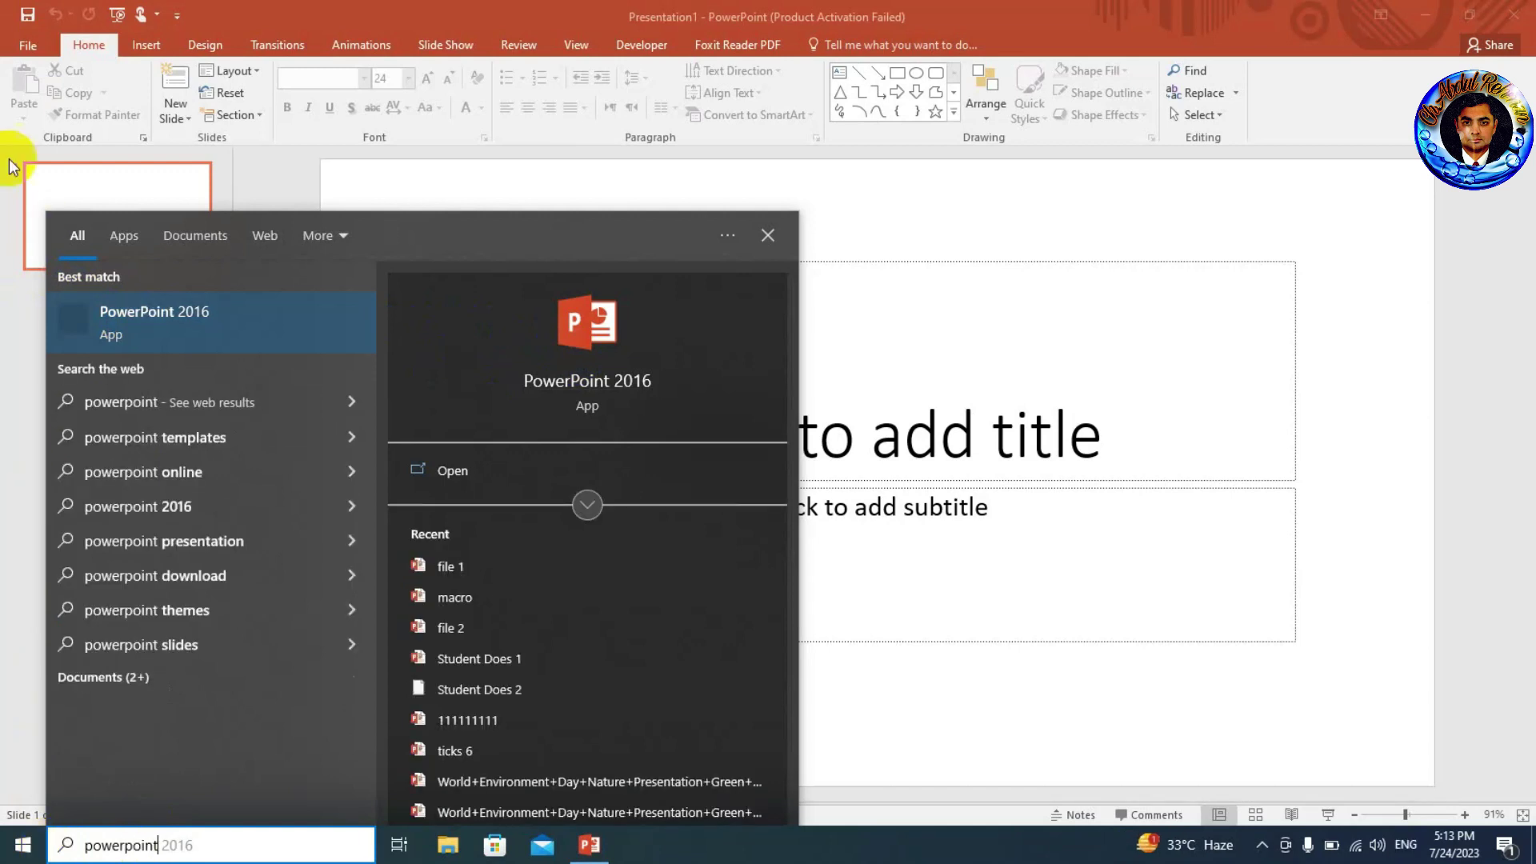
click(144, 319)
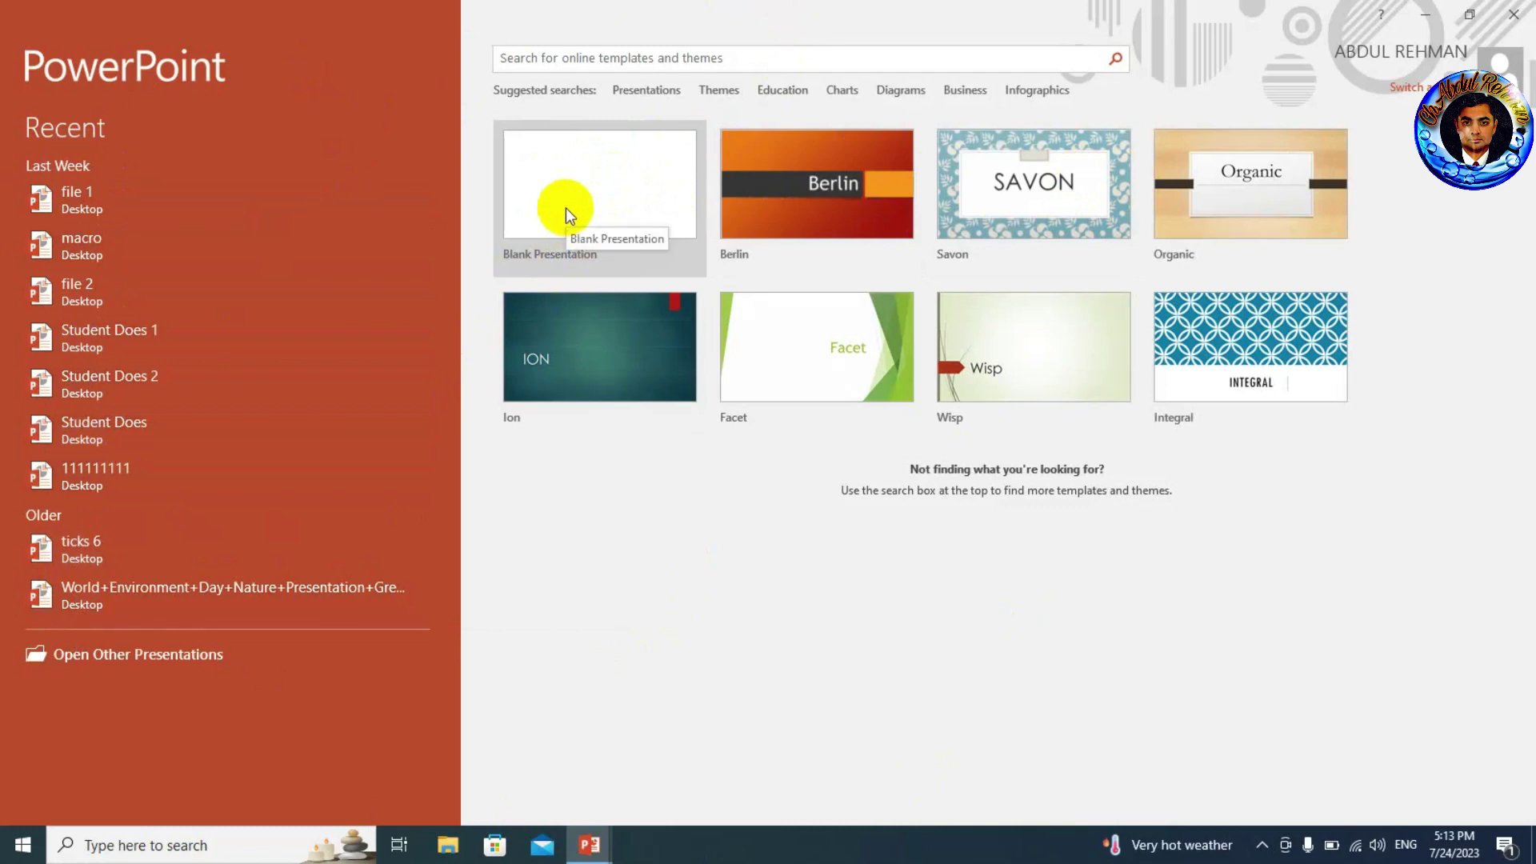
click(730, 194)
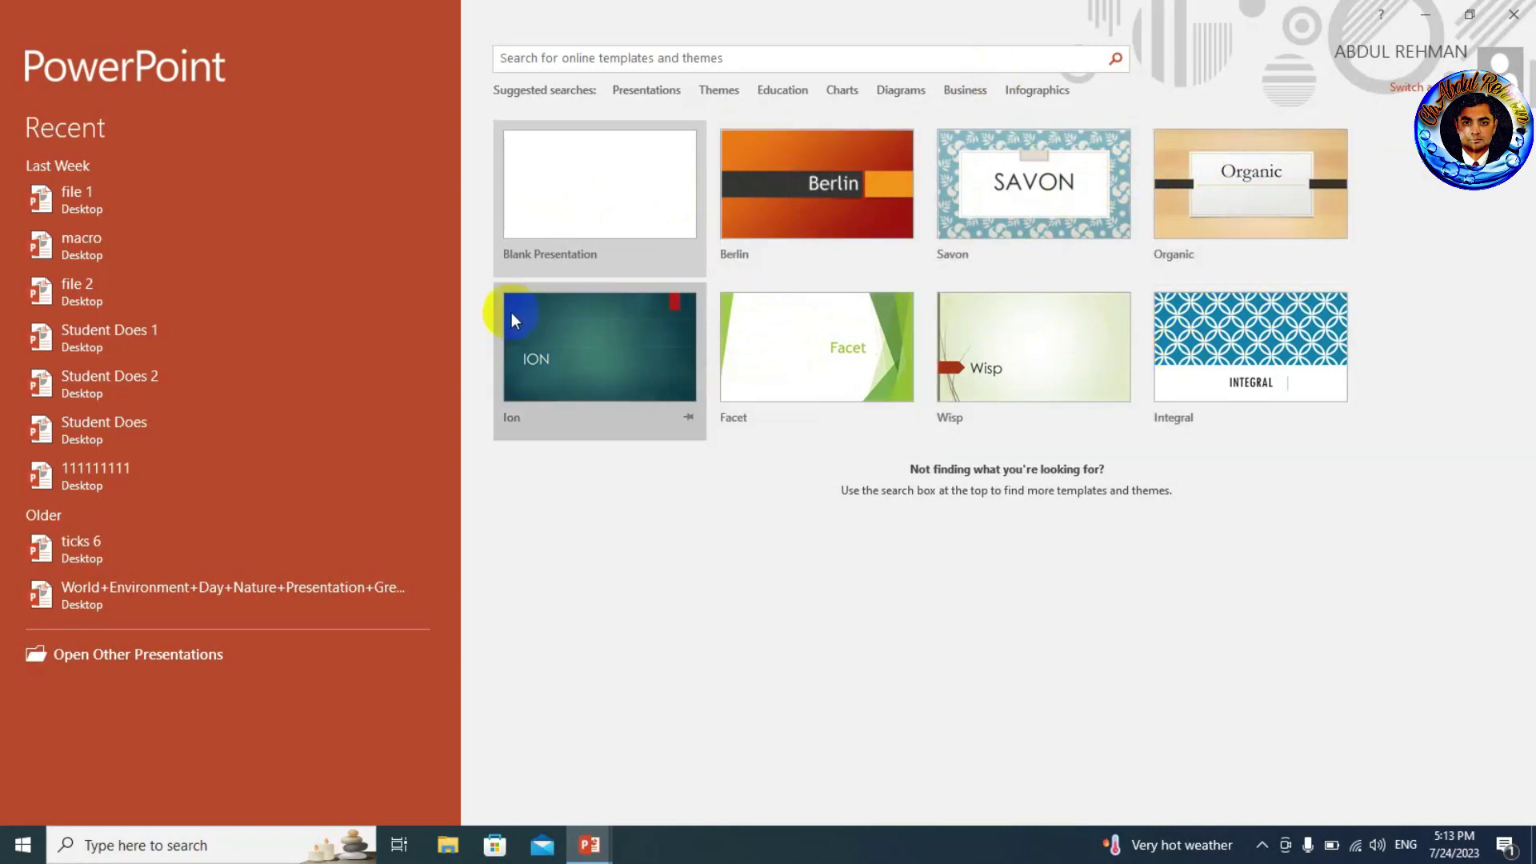
click(662, 90)
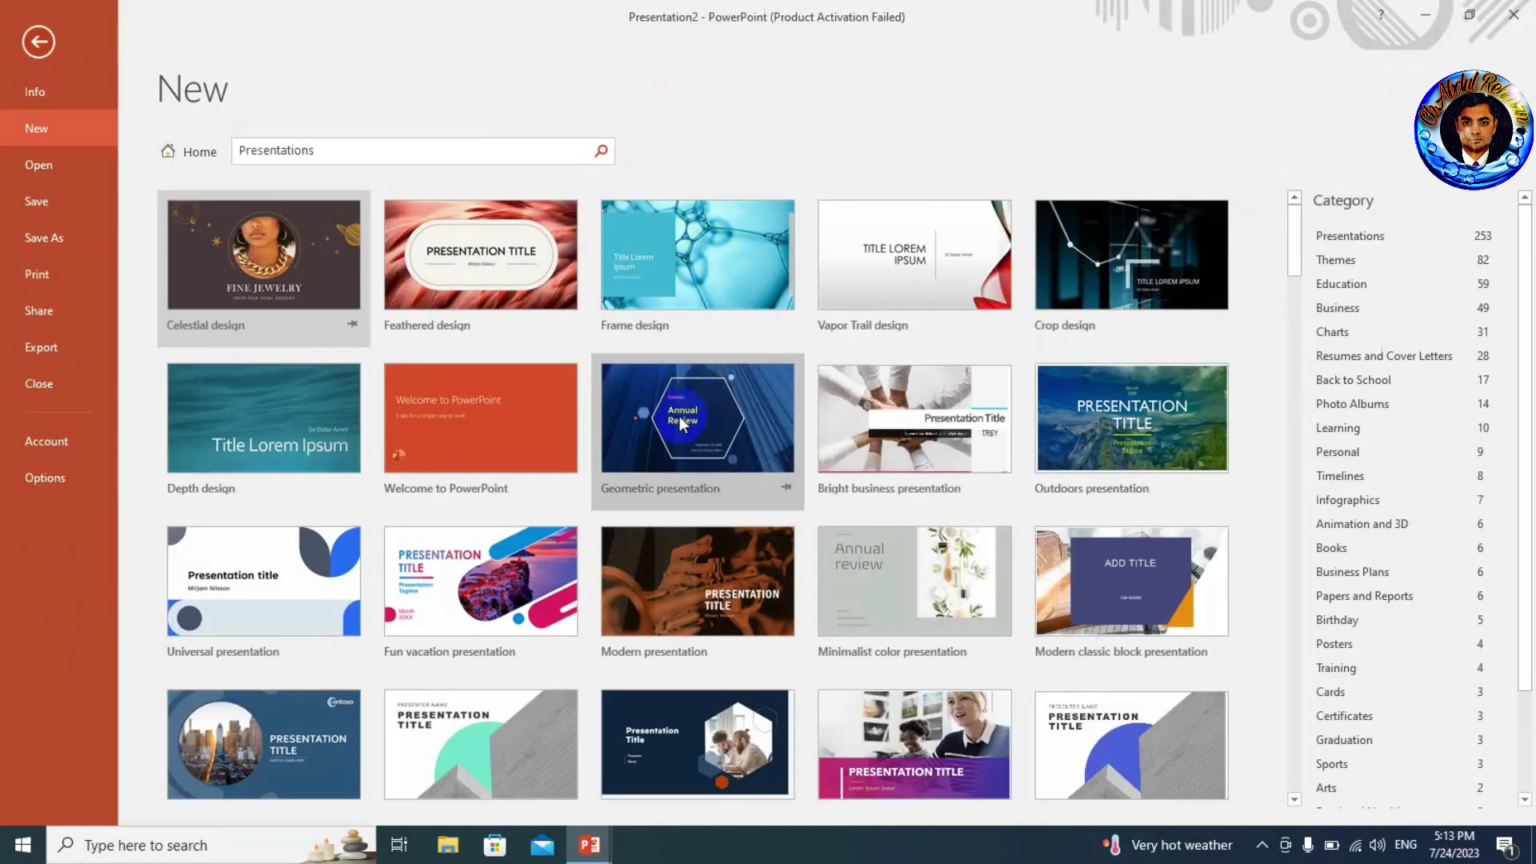
scroll(681, 424, down, 5)
scroll(680, 418, down, 3)
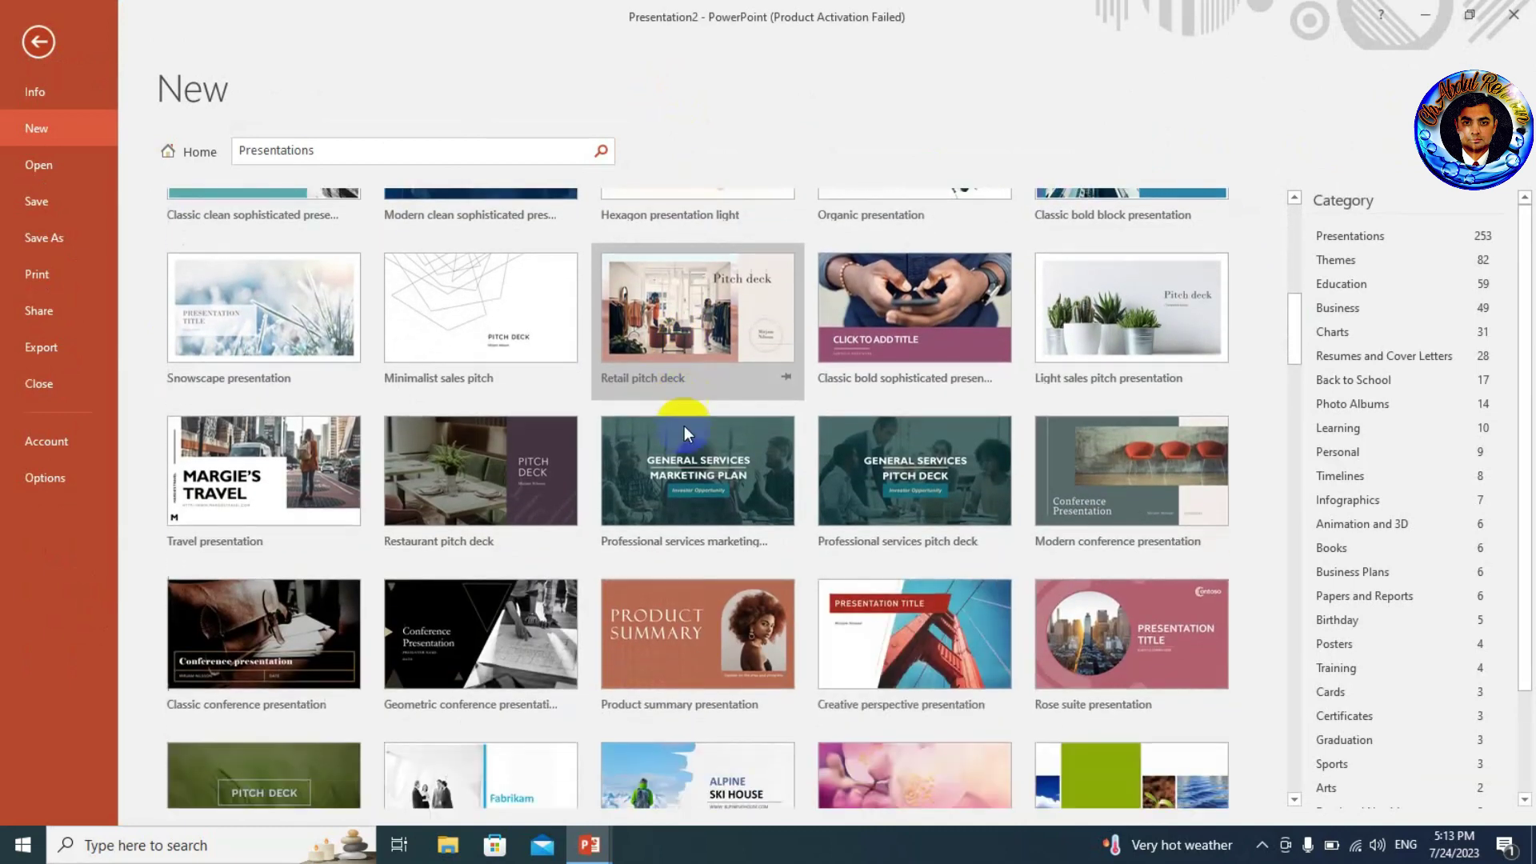
scroll(685, 426, down, 2)
scroll(693, 432, down, 2)
scroll(695, 432, down, 1)
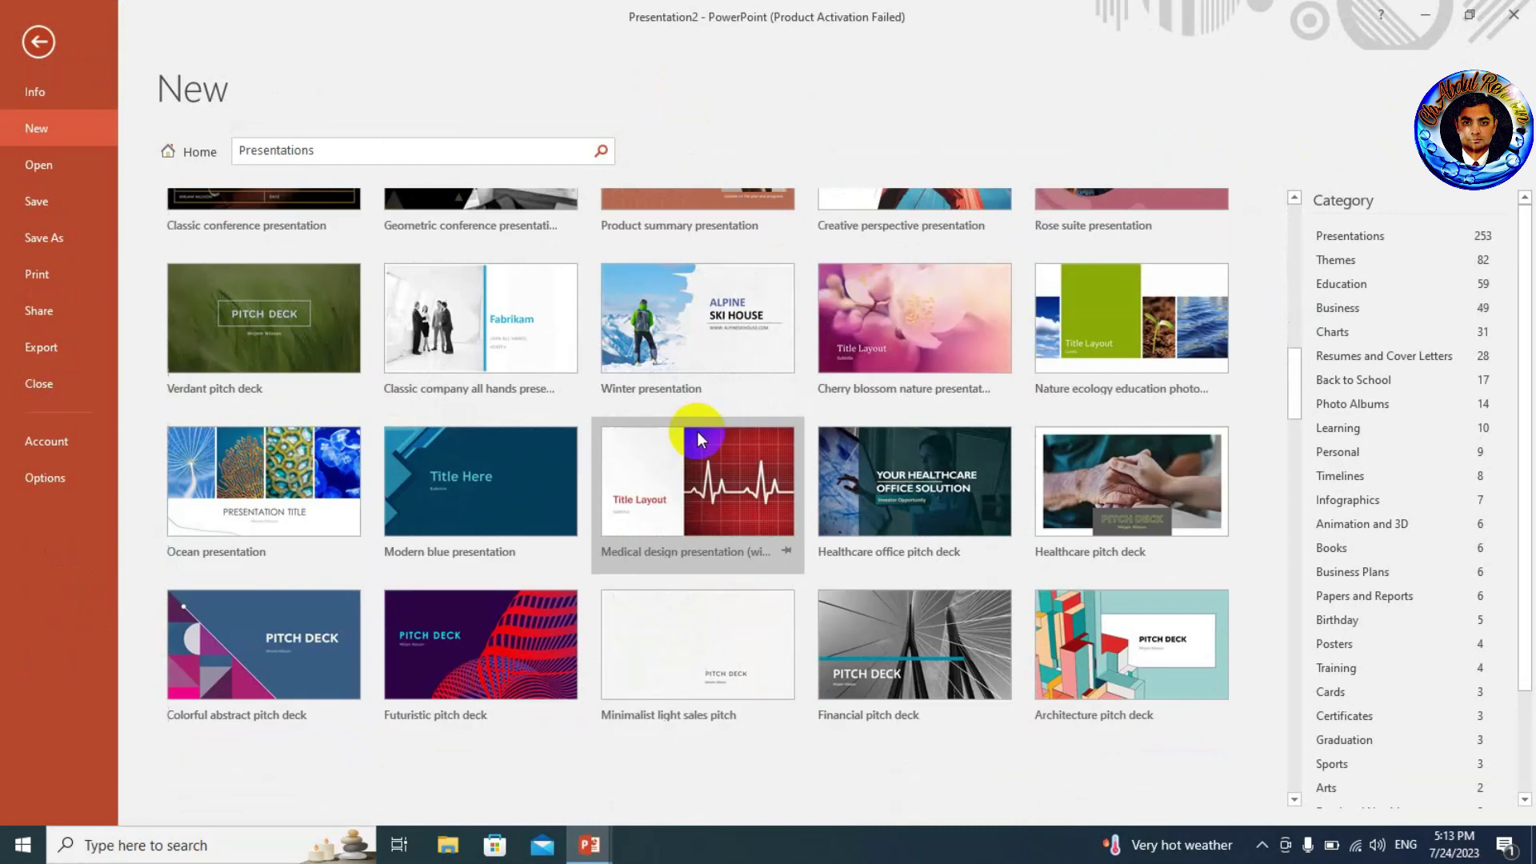
scroll(737, 388, down, 2)
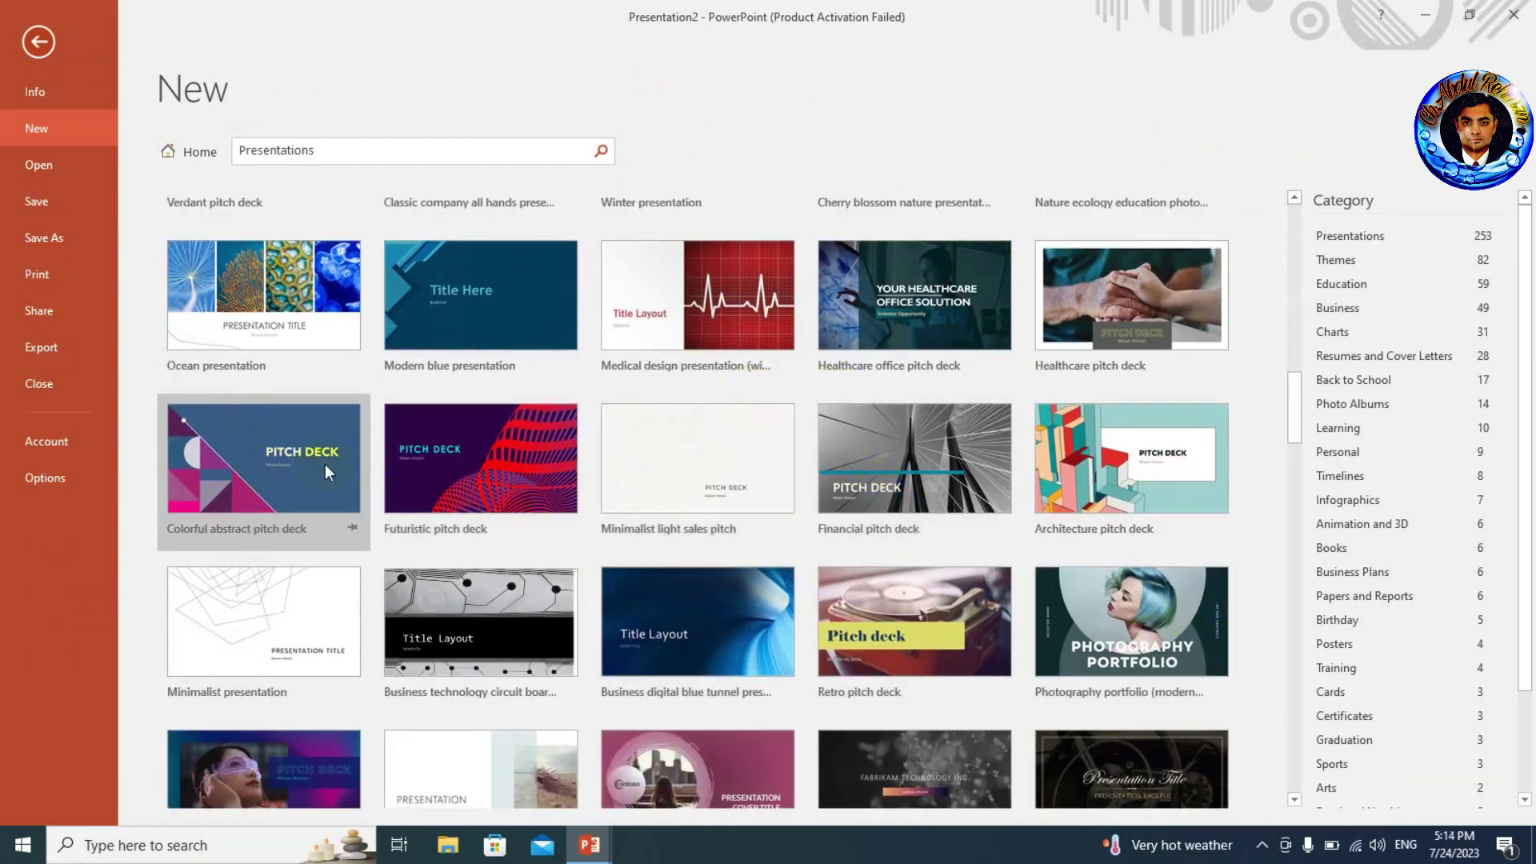
scroll(465, 411, down, 1)
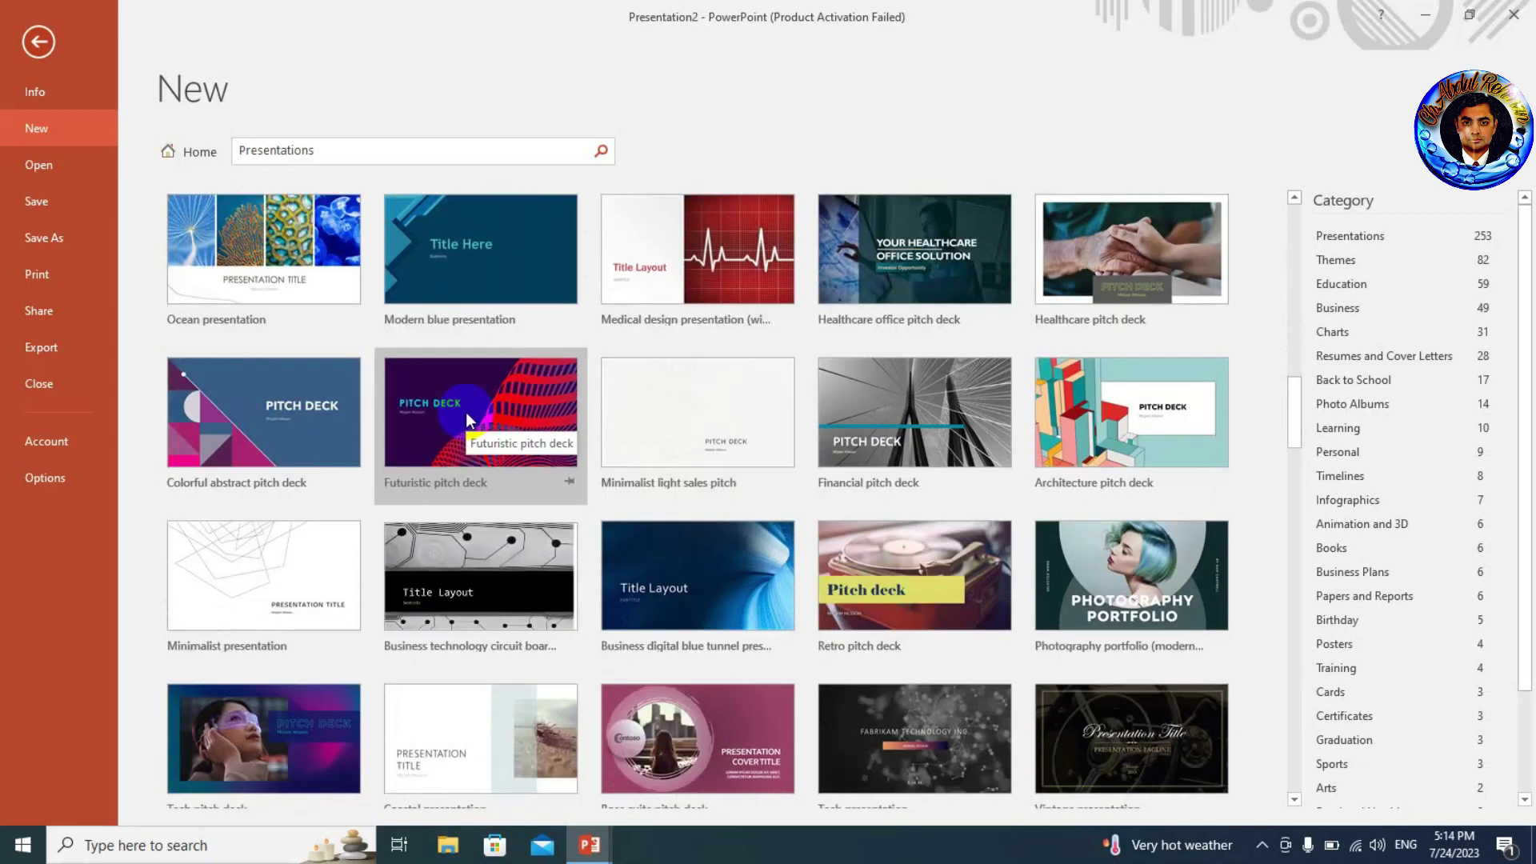
scroll(466, 413, down, 2)
scroll(465, 413, down, 1)
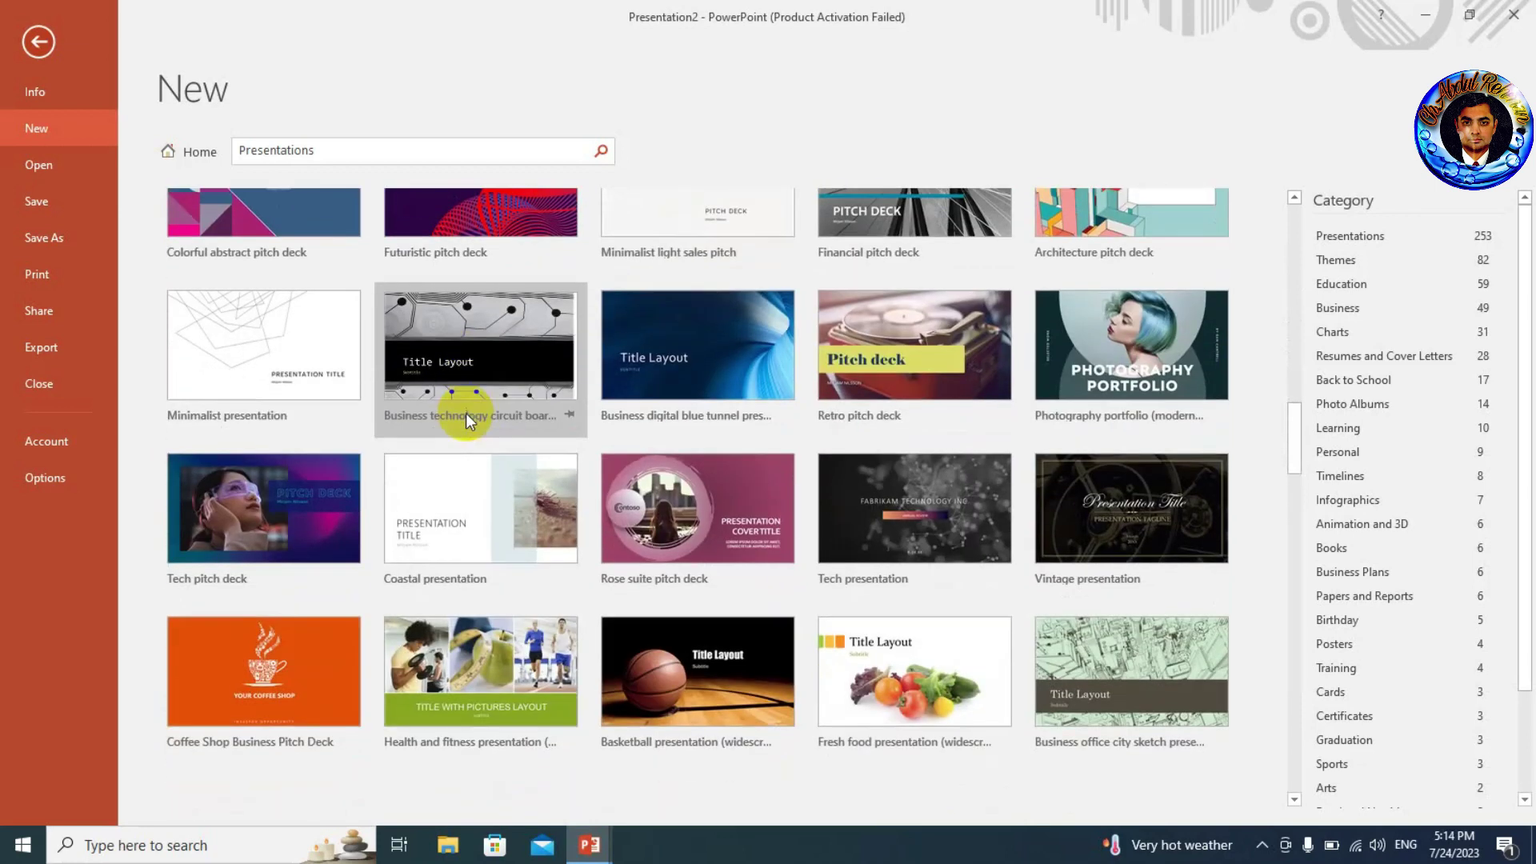
scroll(466, 410, up, 4)
click(40, 40)
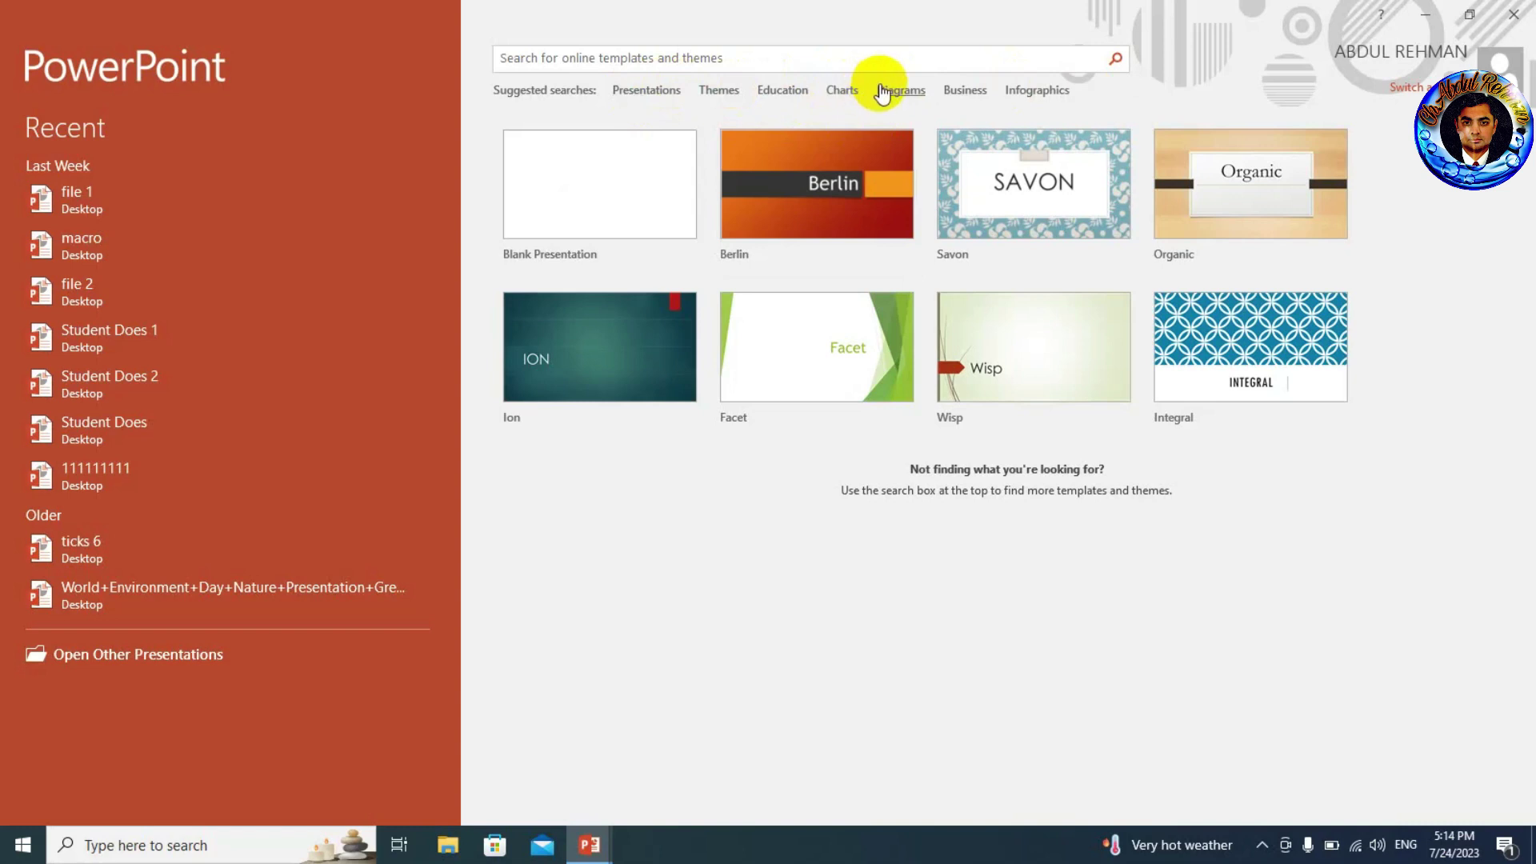
Step: Create a new Blank Presentation from the PowerPoint start screen
click(593, 152)
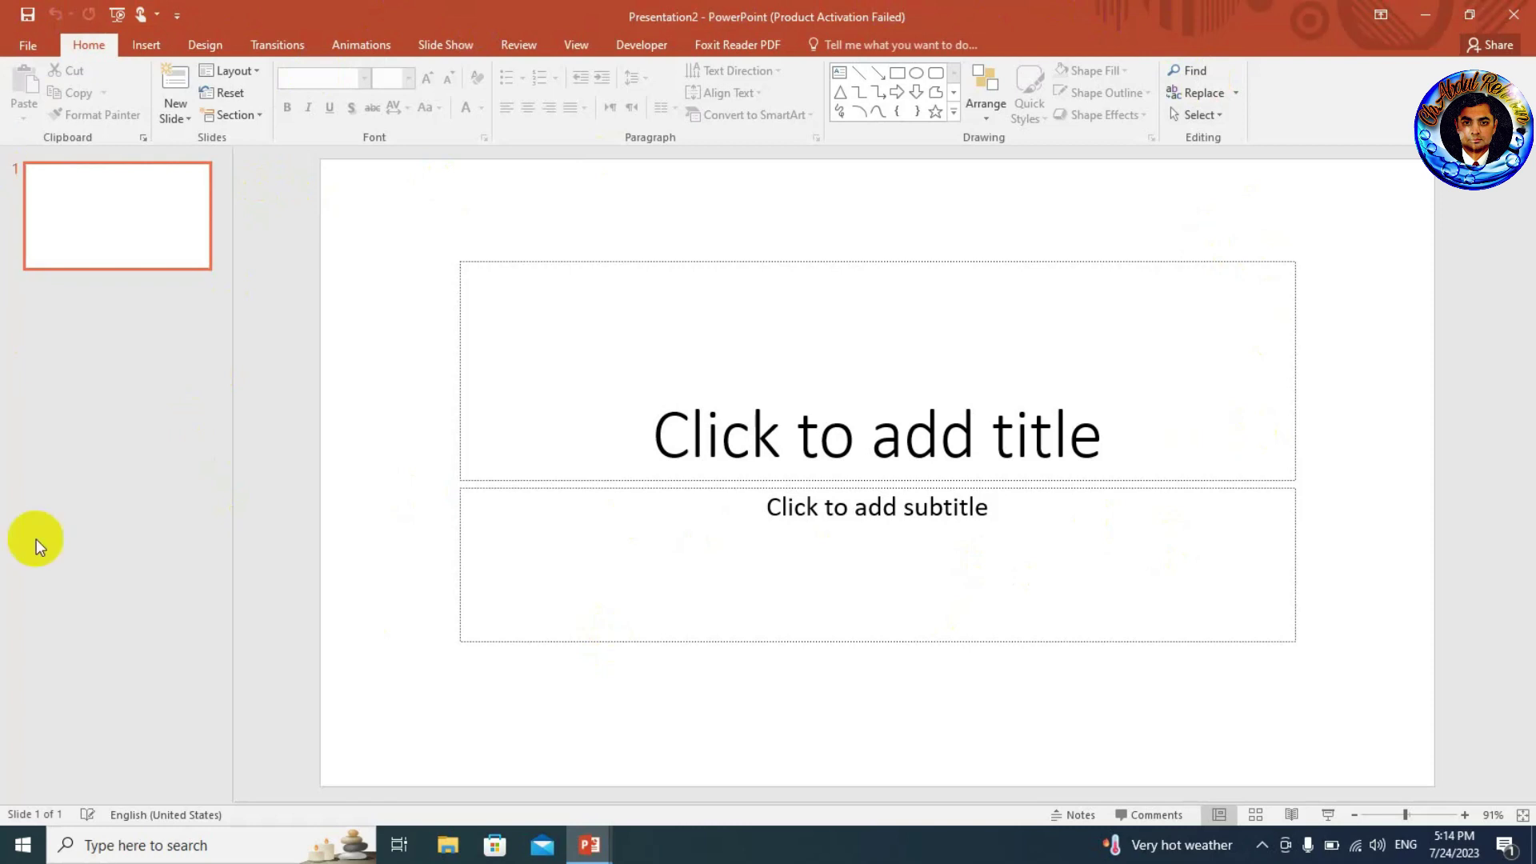
Step: Select the title slide and open the New Slide layout gallery on the Home tab
click(306, 8)
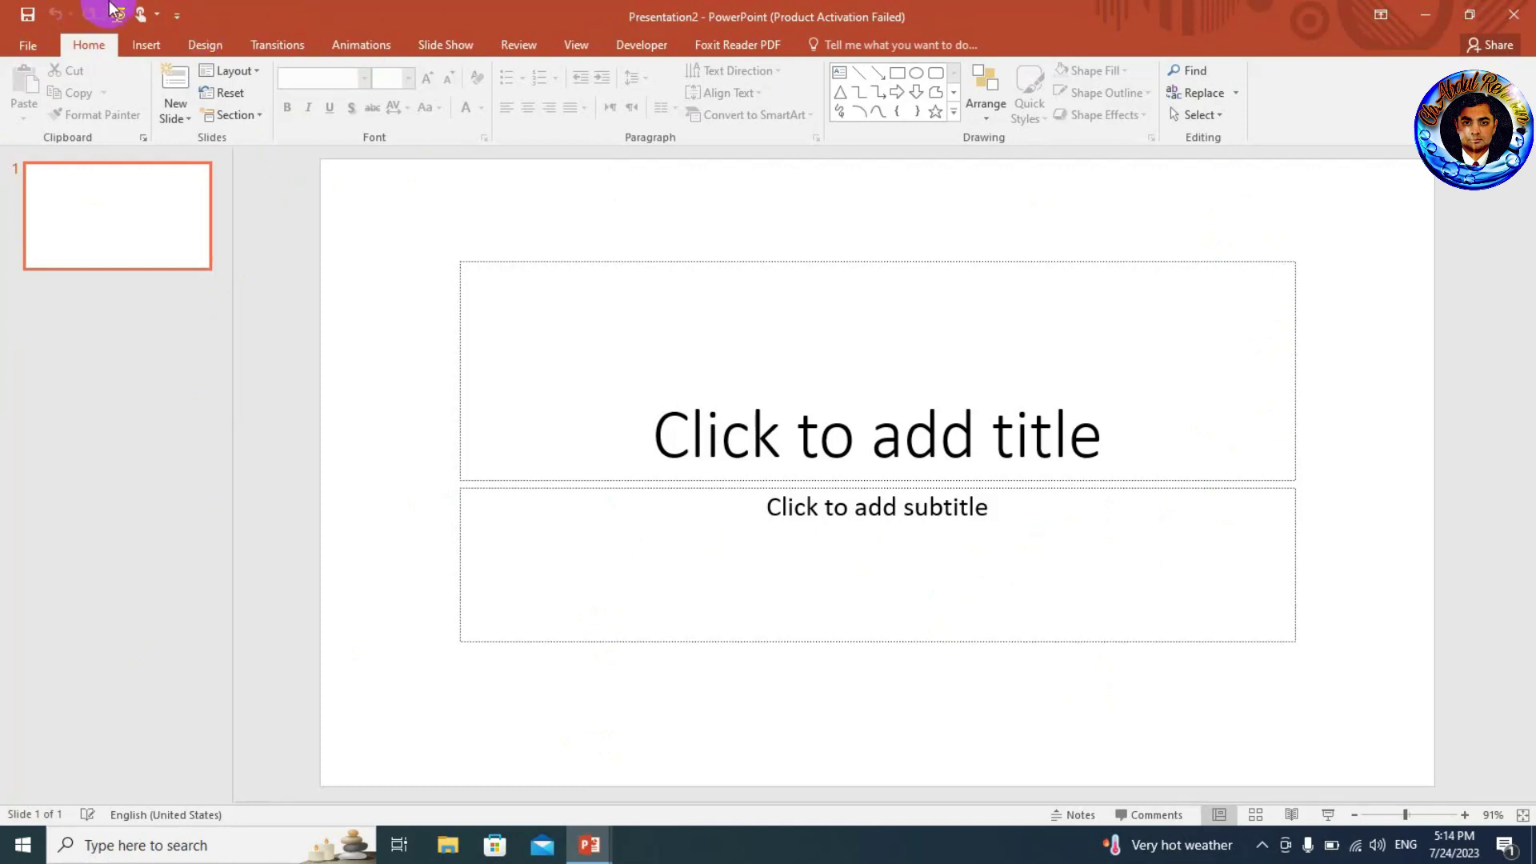
click(109, 239)
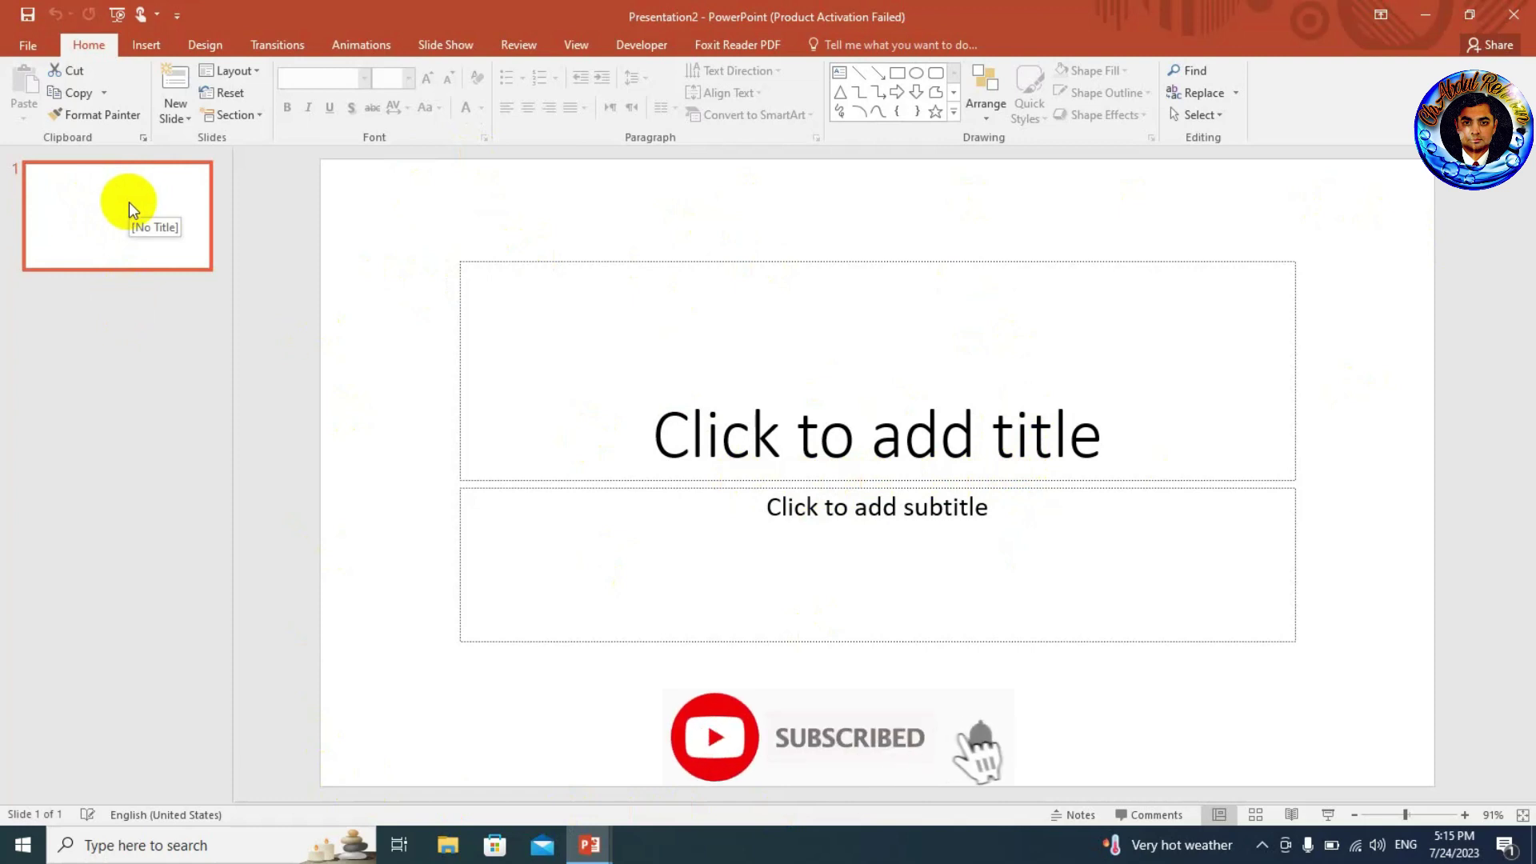
click(185, 115)
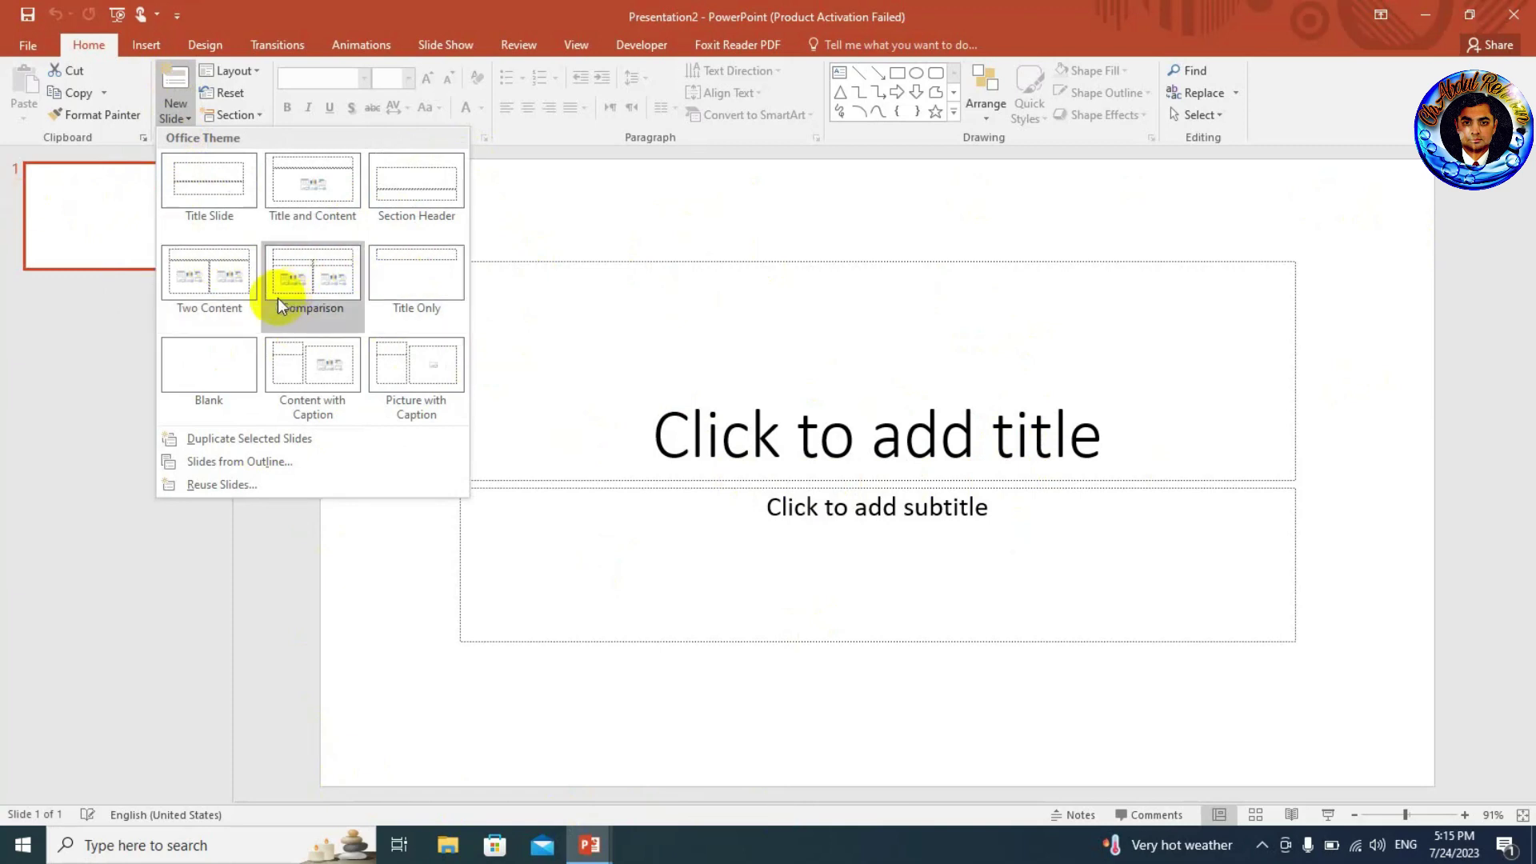
Step: Insert a Title and Content slide as slide 2 and select it for editing
click(305, 189)
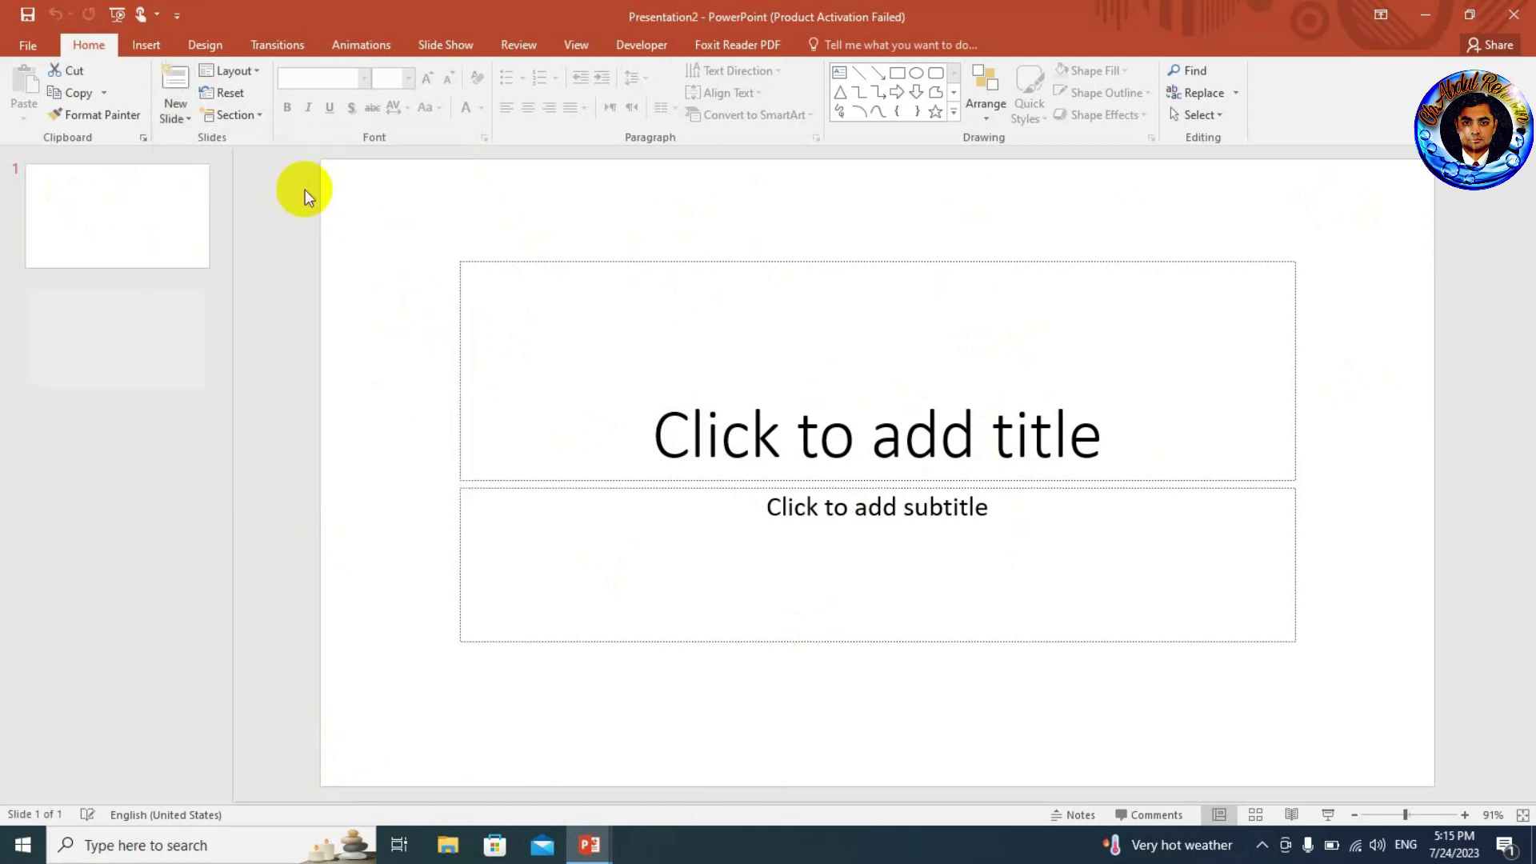
click(138, 225)
click(137, 340)
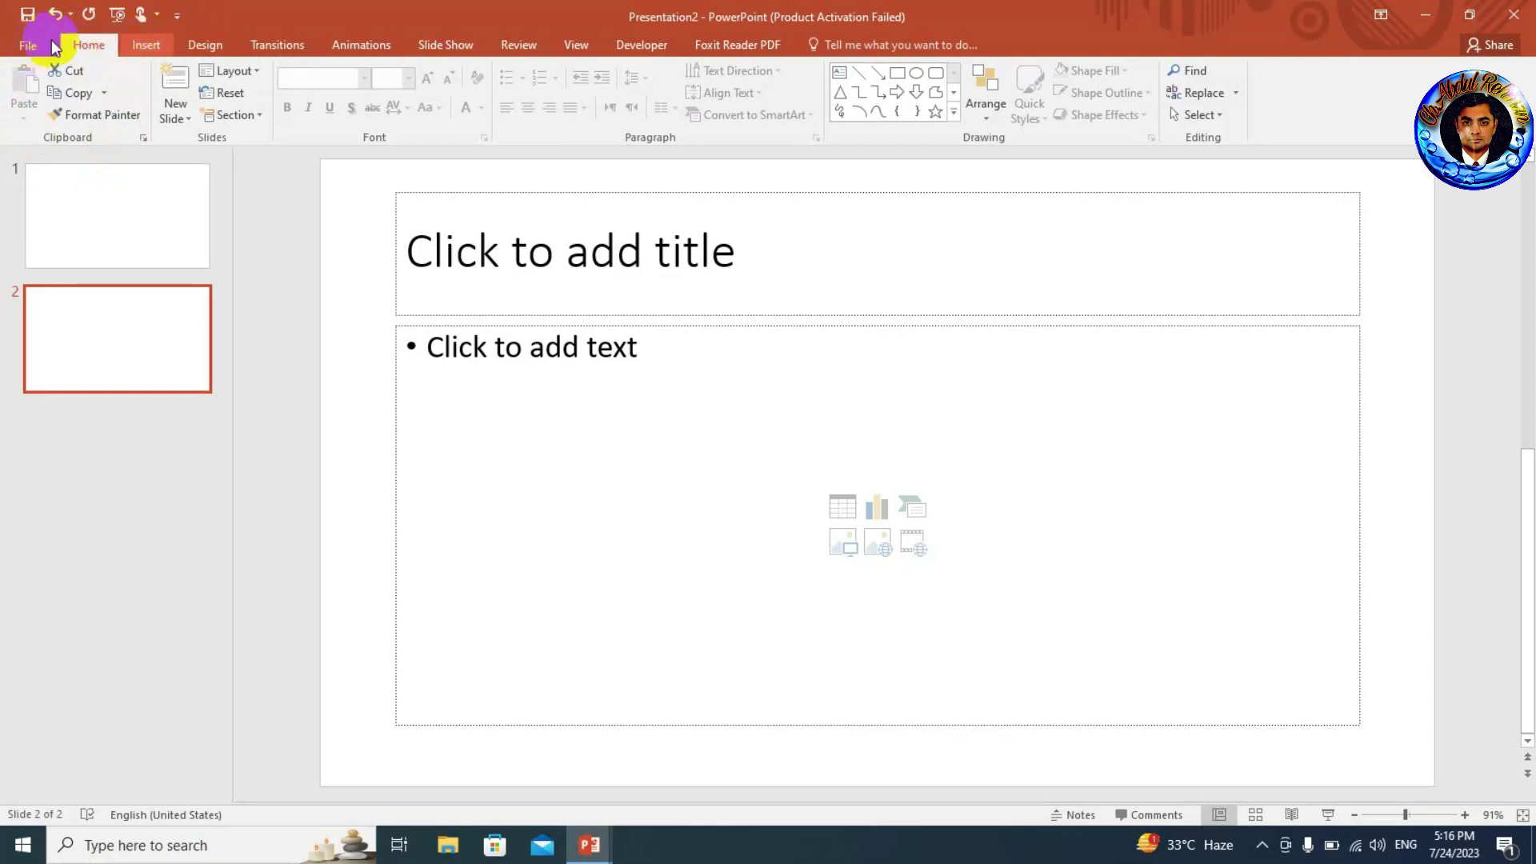
Step: Open the File backstage info page, then return to the slides
scroll(80, 38, down, 1)
click(28, 45)
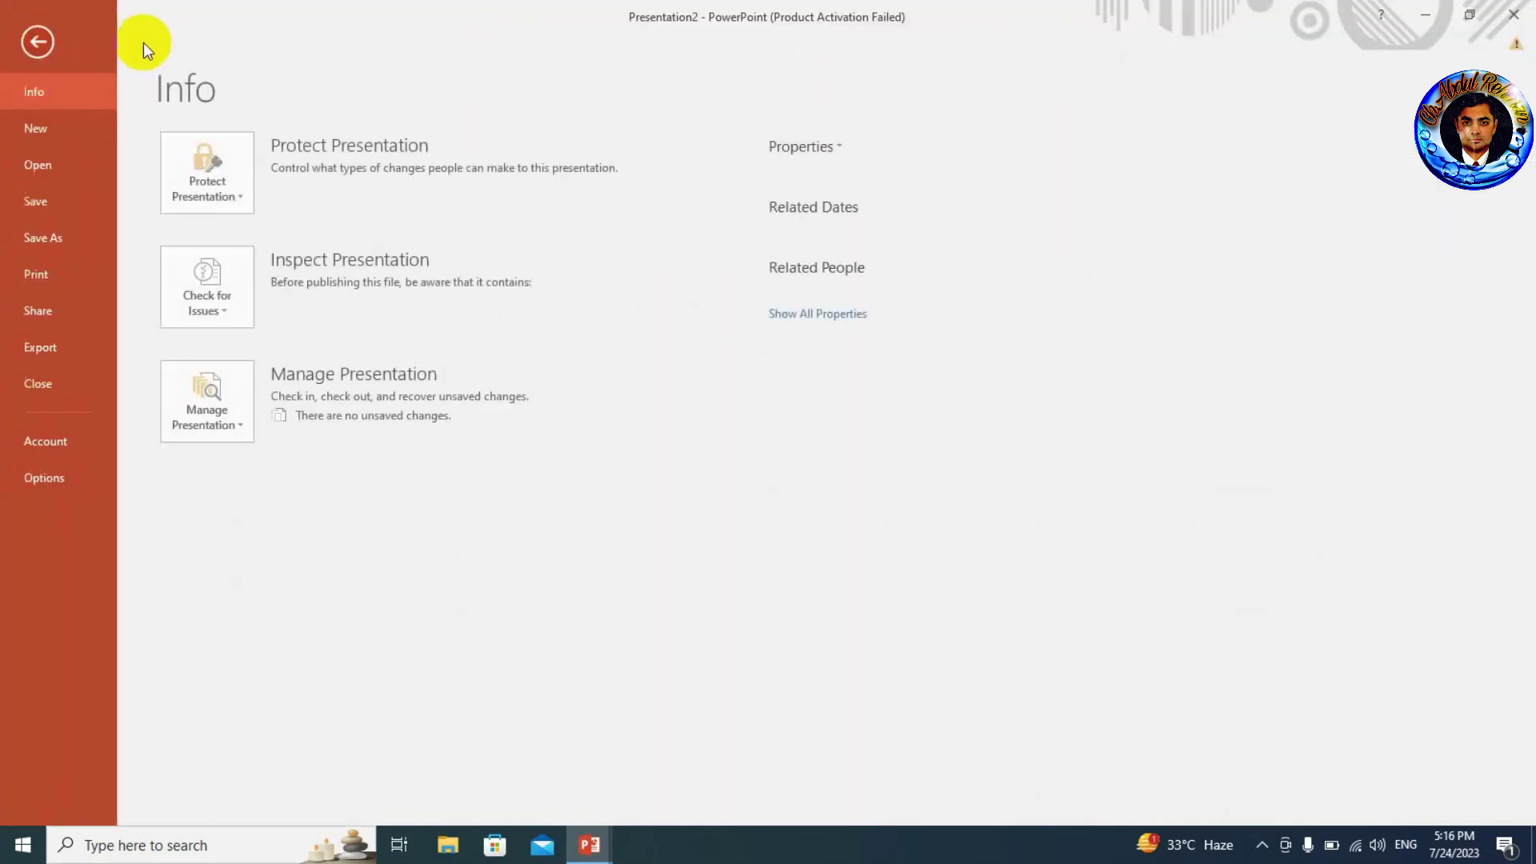
click(48, 40)
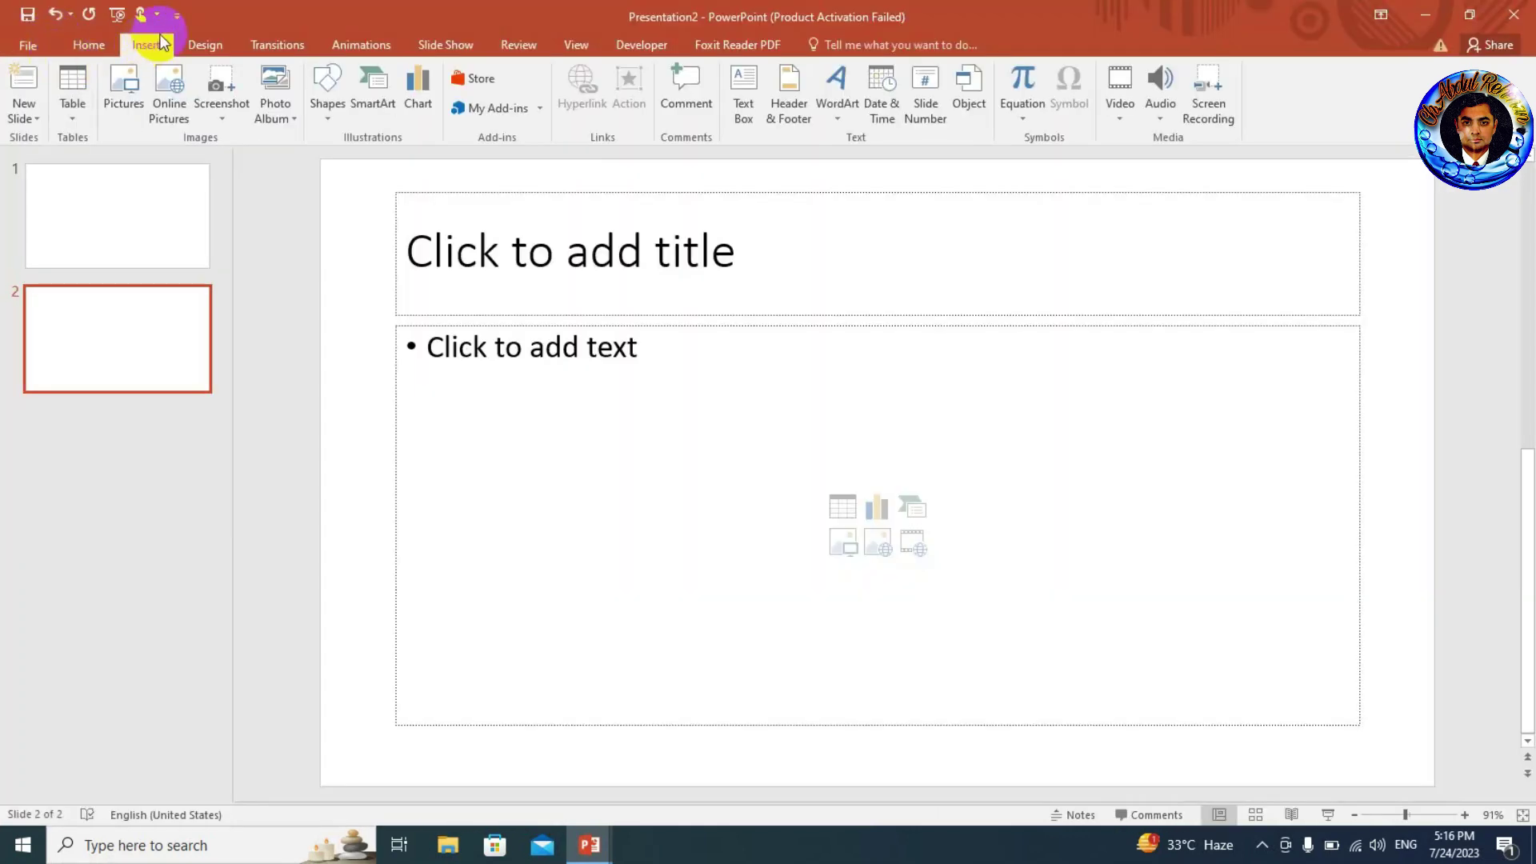
Step: Expand the Design tab's Office themes gallery and close it without applying a theme
click(204, 44)
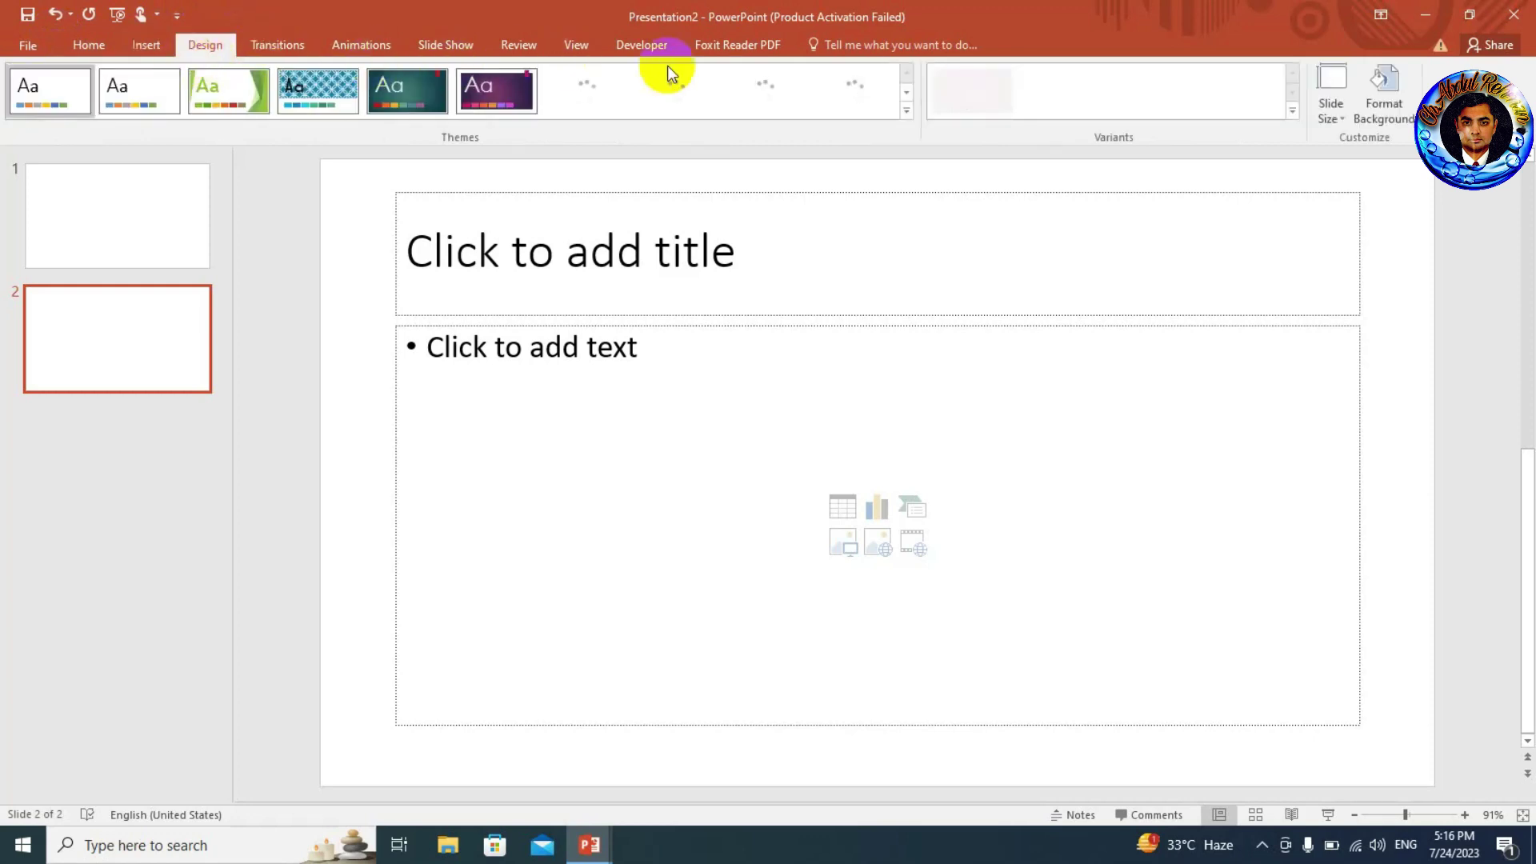
click(907, 114)
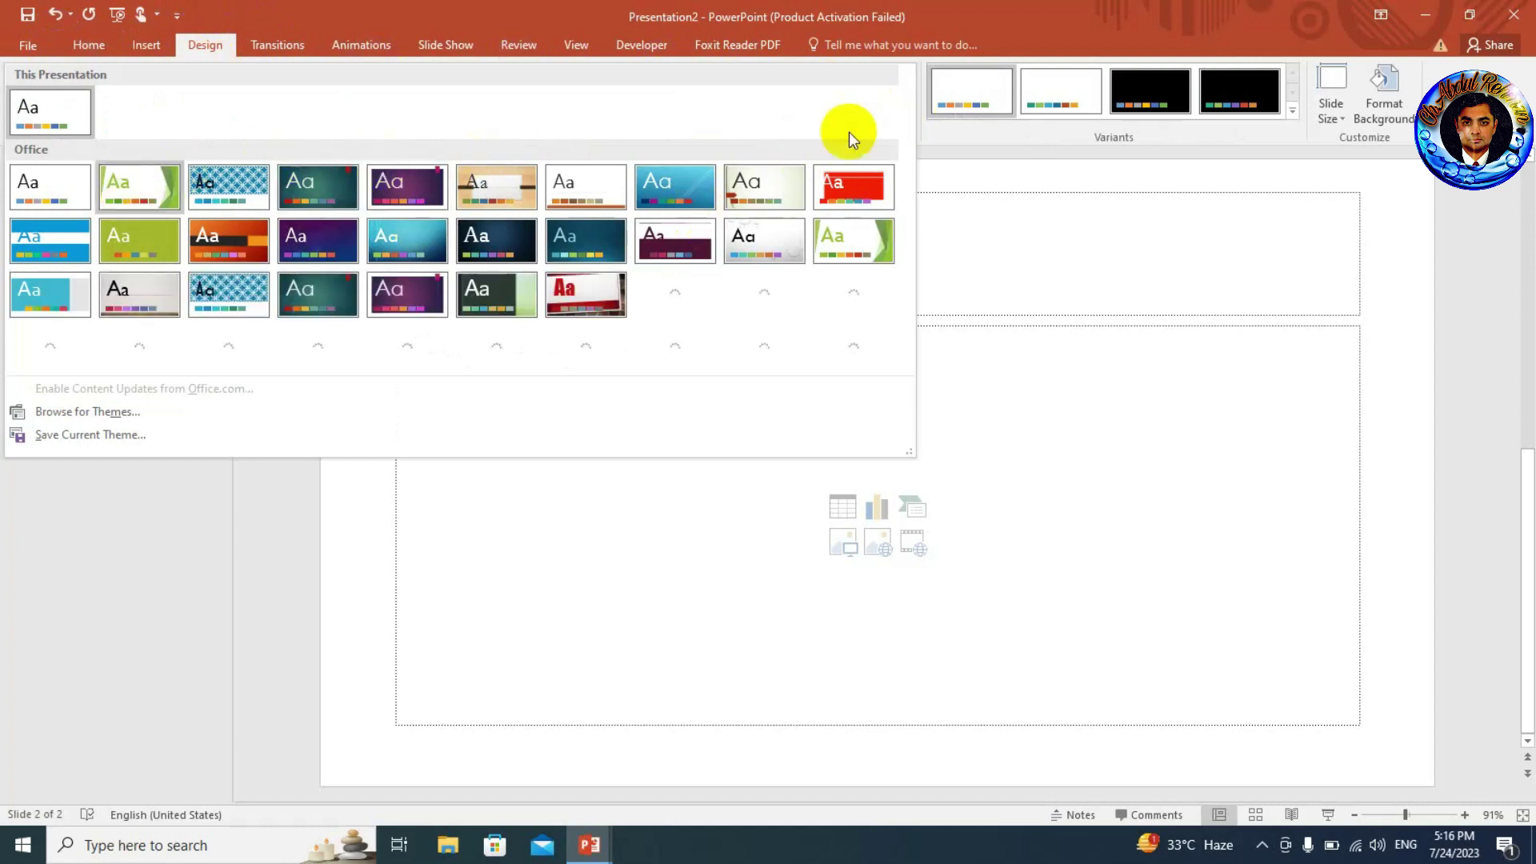
click(930, 9)
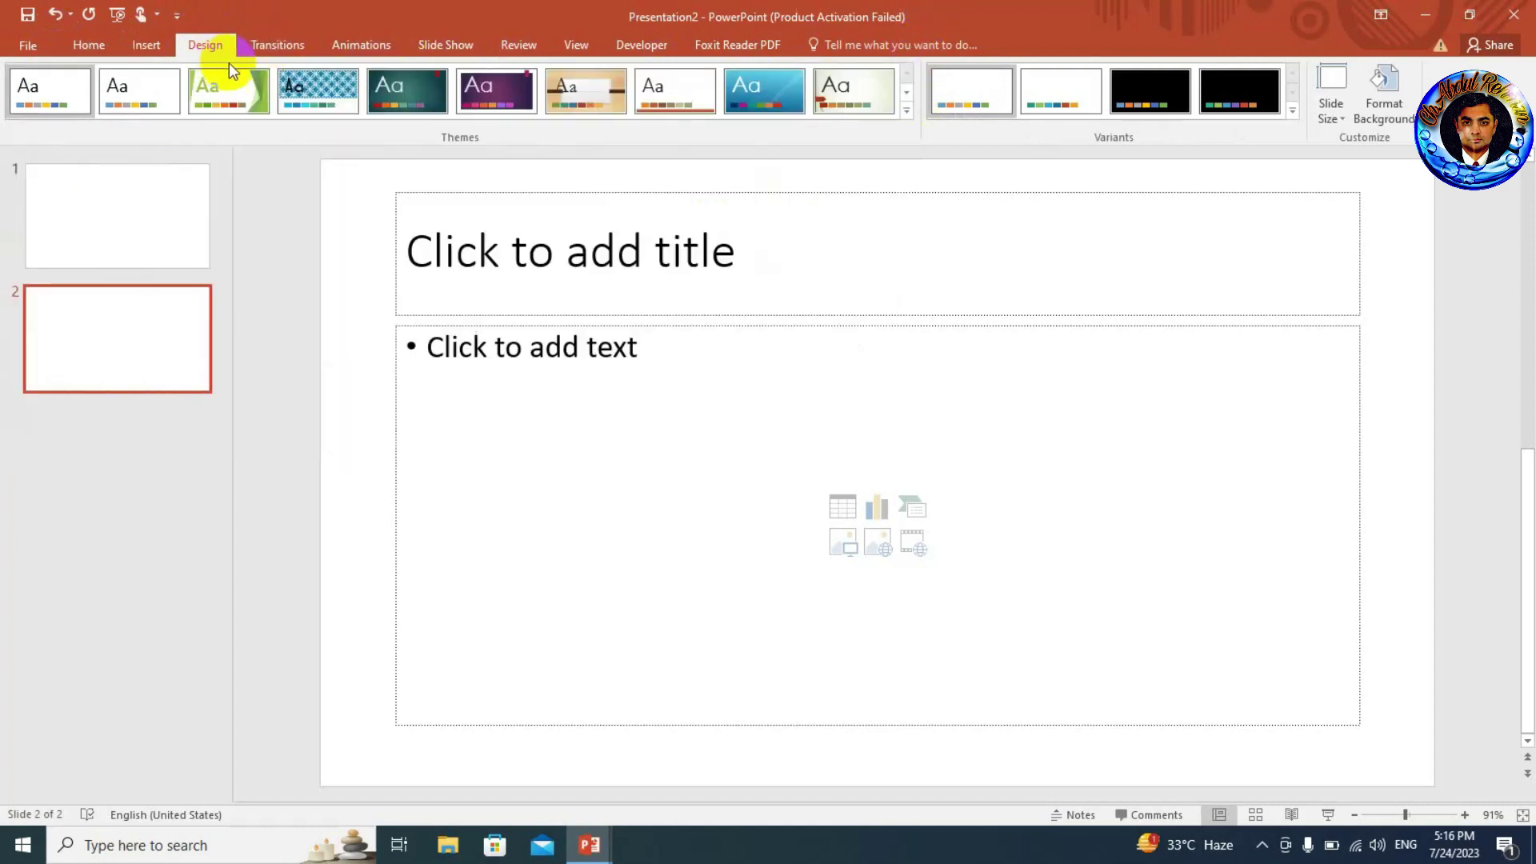
Step: Look through the Transitions, Animations, Slide Show and Developer tabs, then return to Home
click(269, 48)
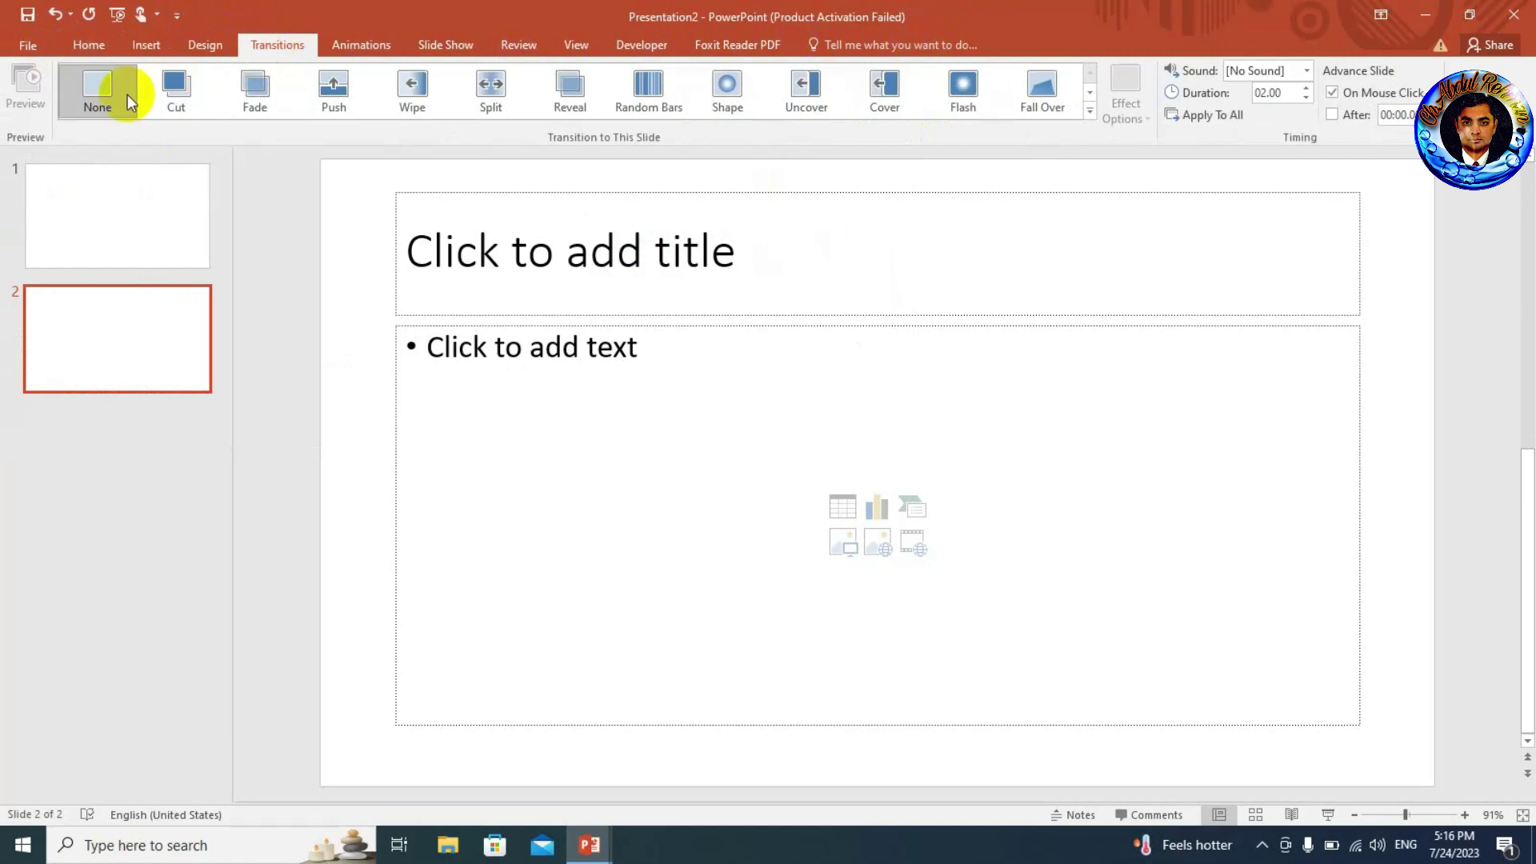
click(360, 50)
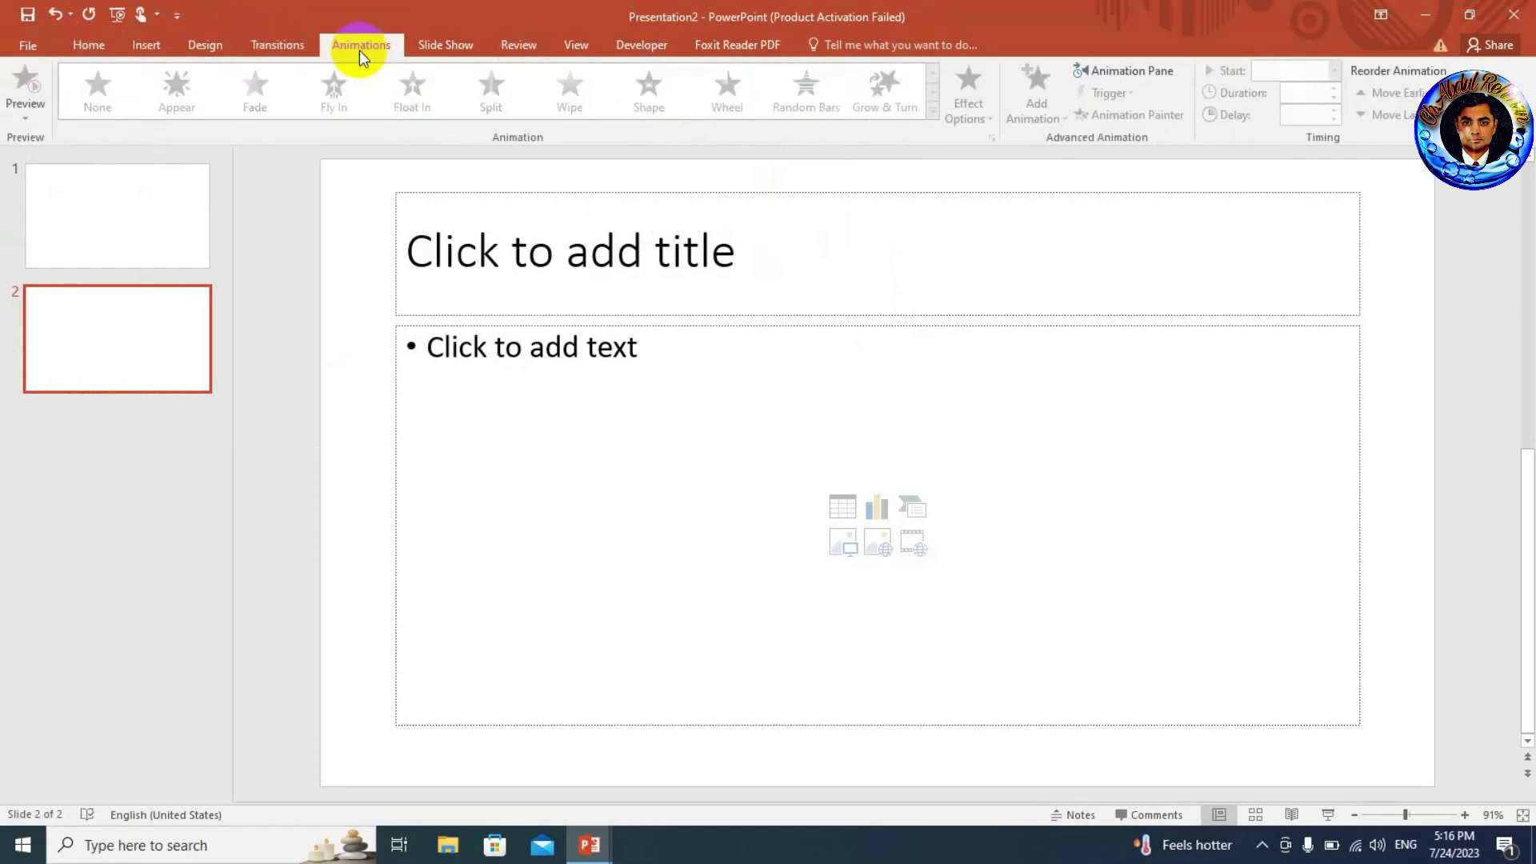
click(449, 52)
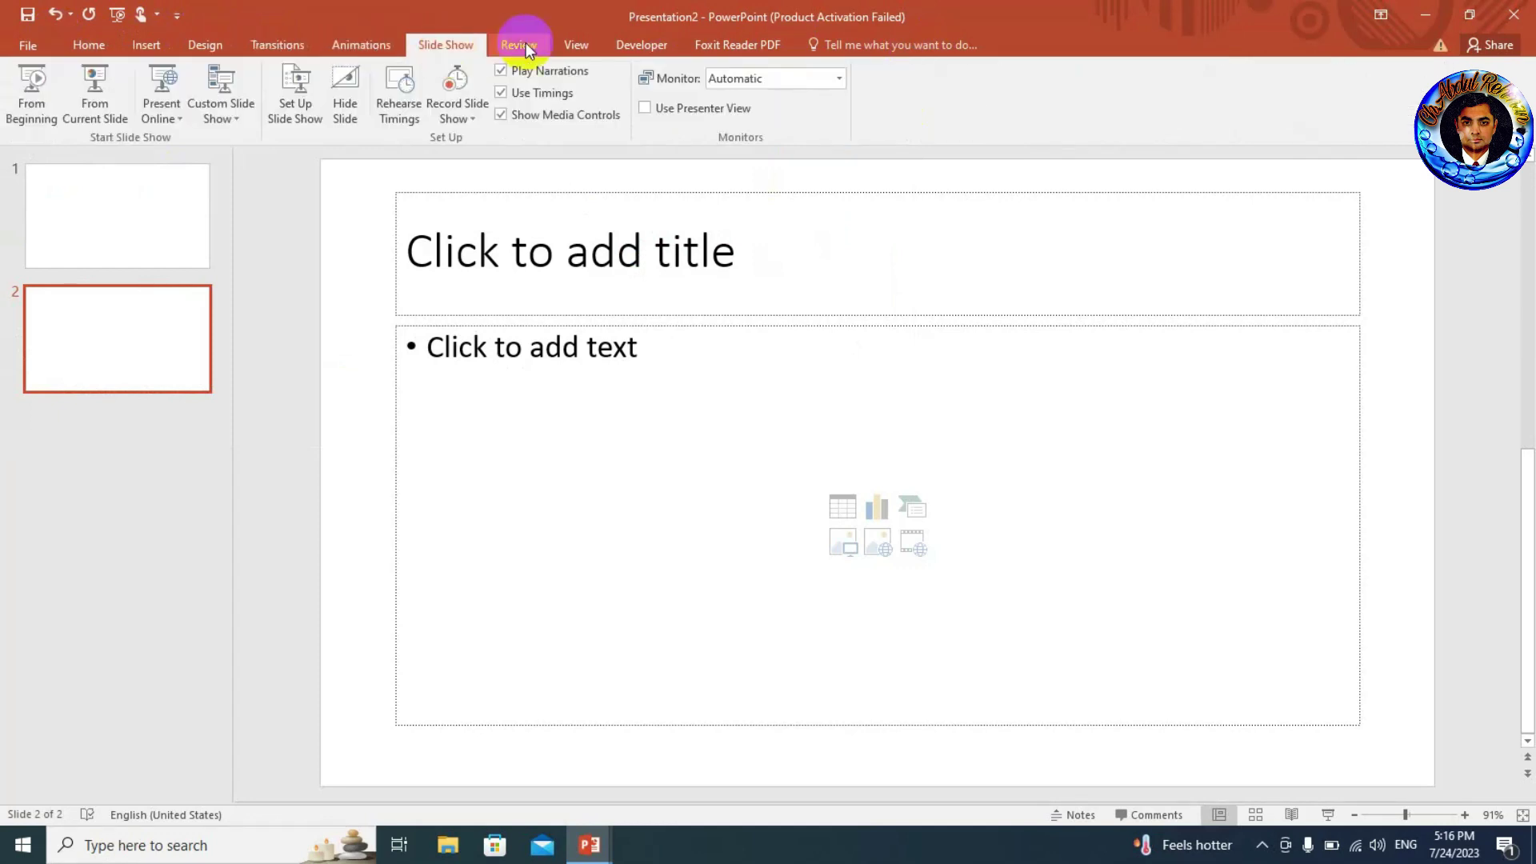
scroll(567, 45, down, 1)
scroll(569, 45, down, 1)
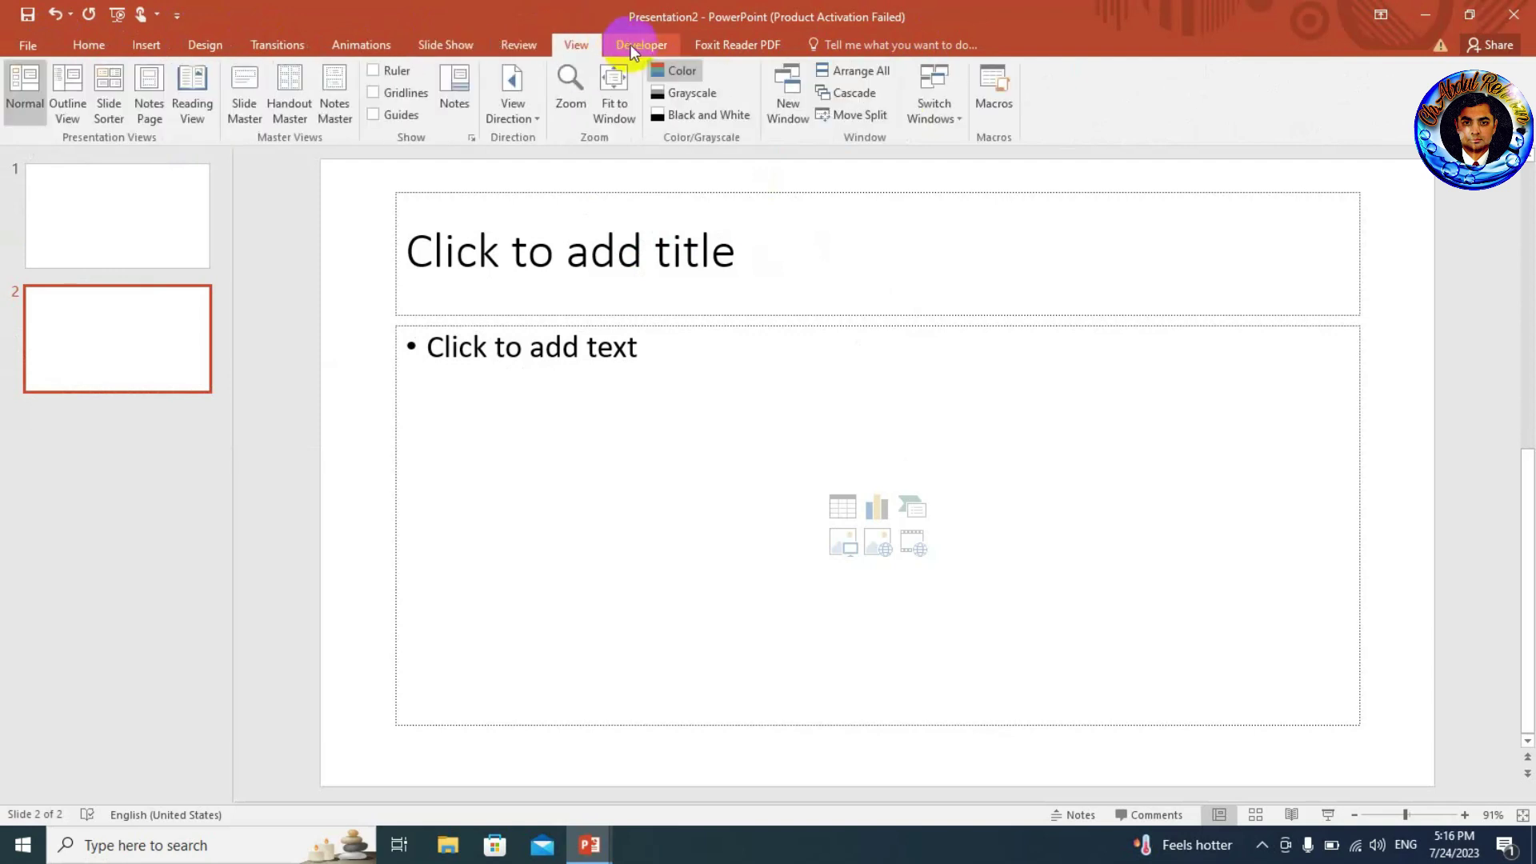
click(631, 45)
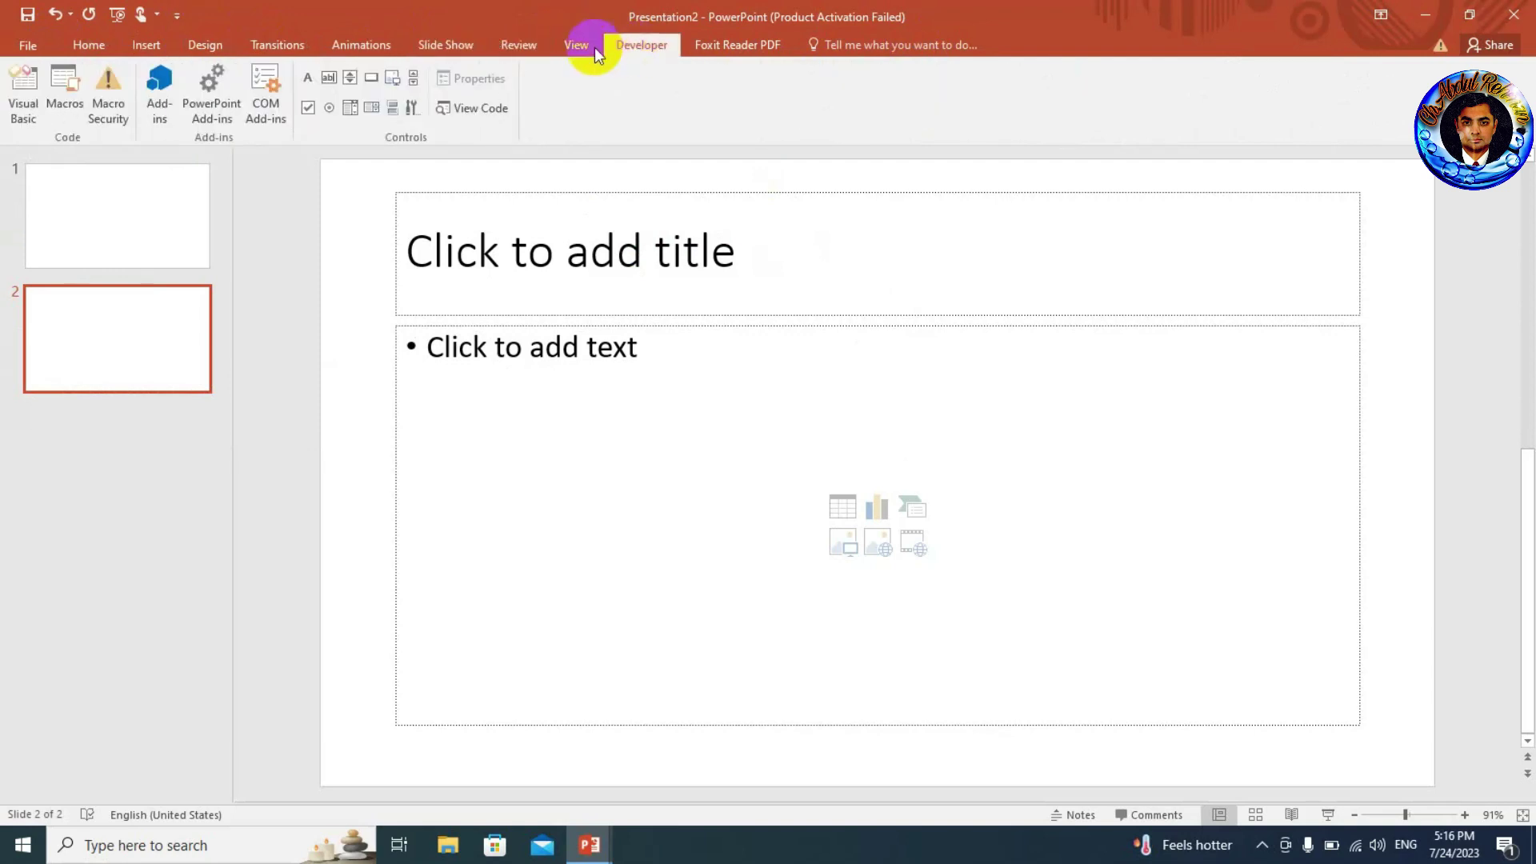
click(75, 43)
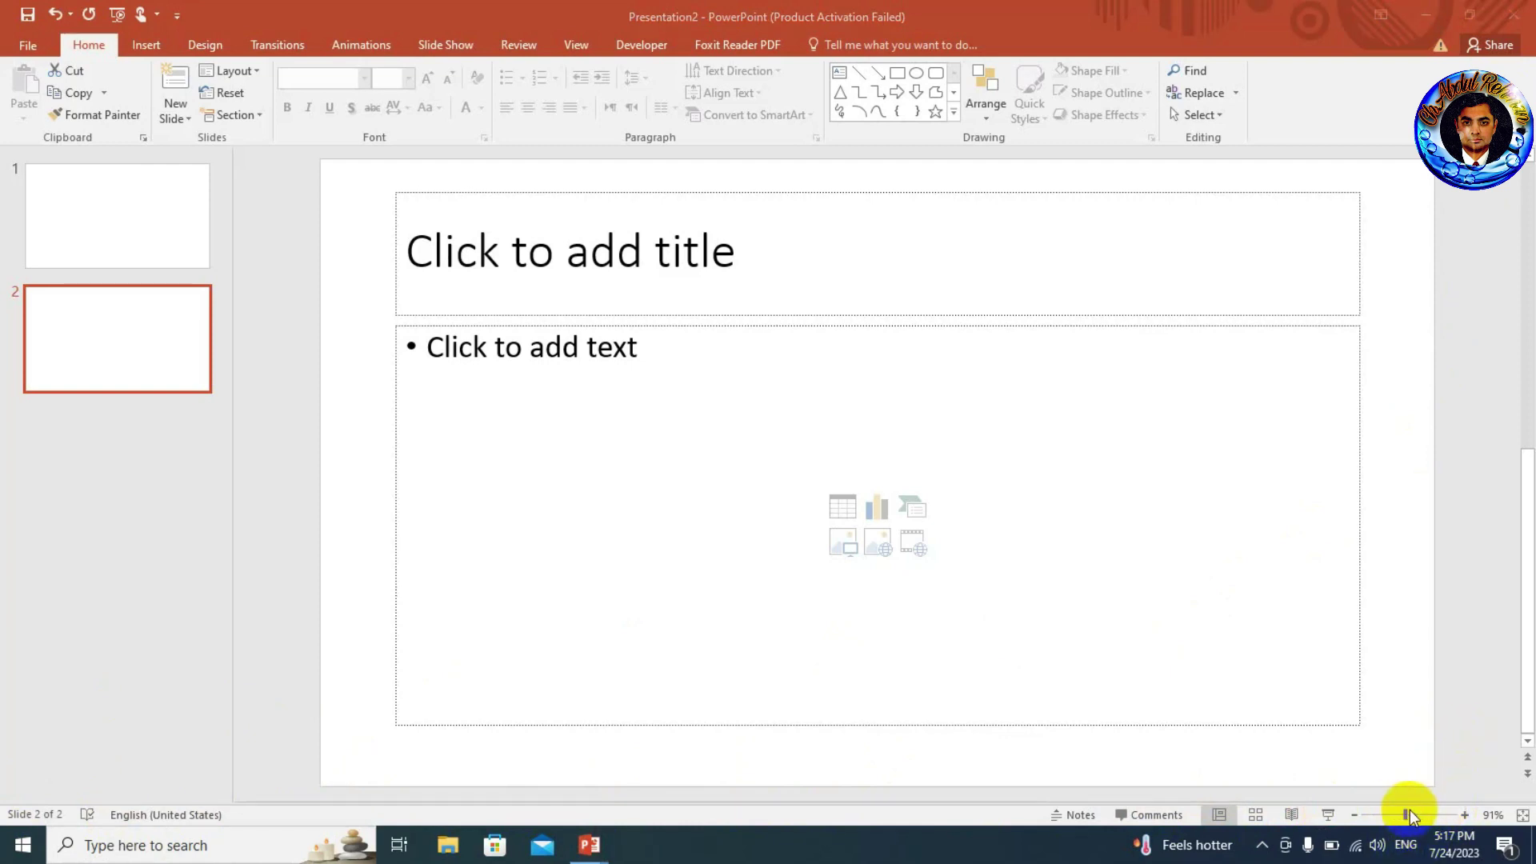
Step: Increase the zoom on slide 2 from 91% to about 112%
drag(1410, 810, 1406, 815)
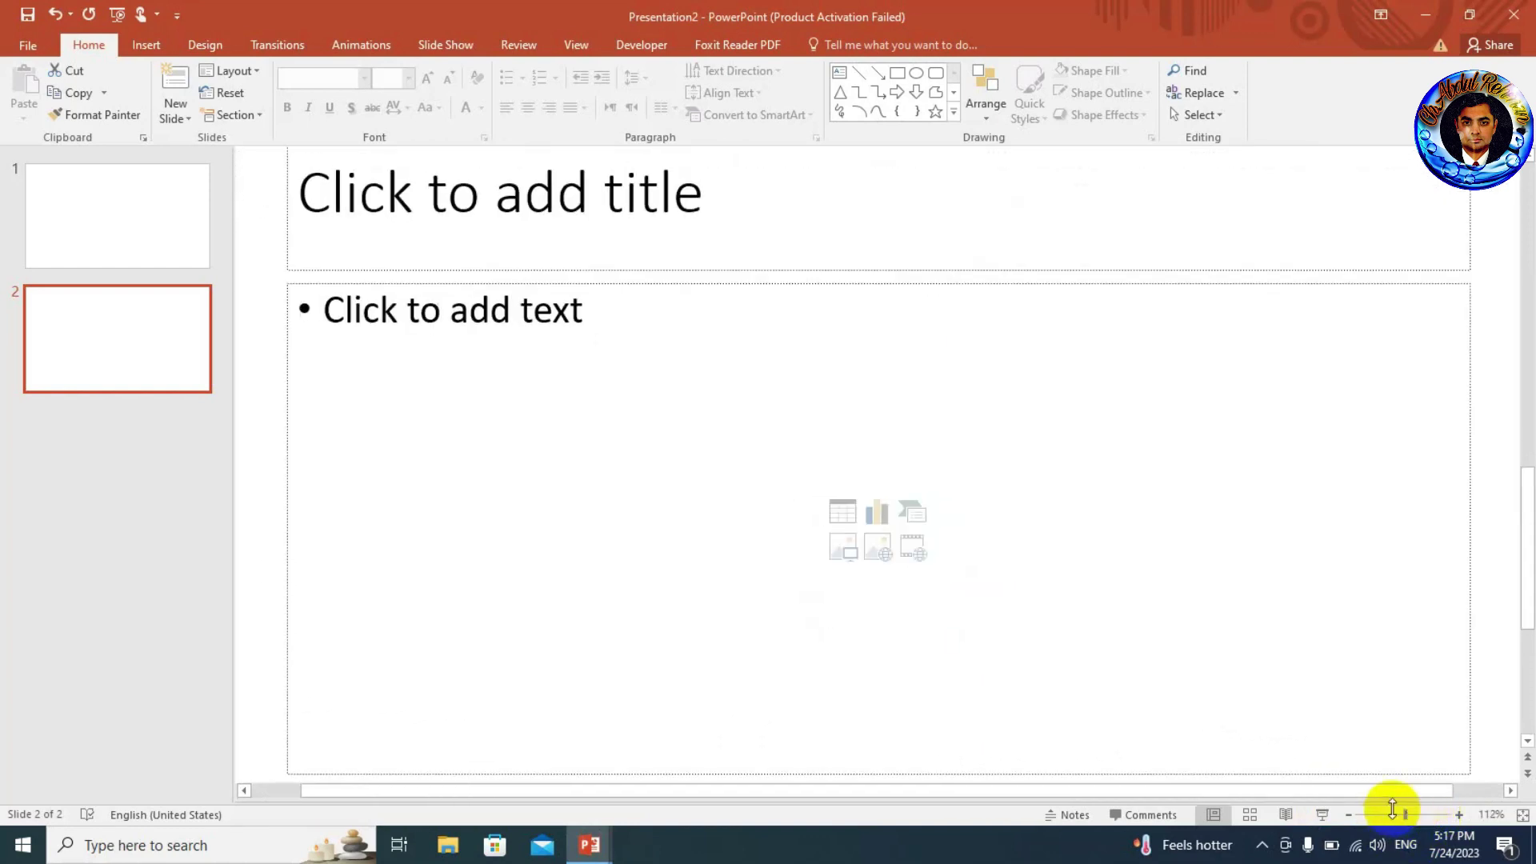